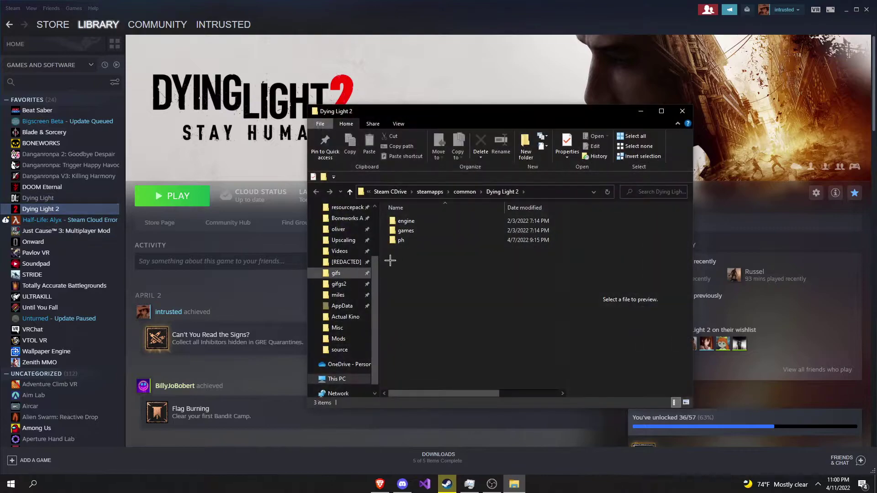
- Browse the engine folder's source, bin and x64 subfolders, and return to the Dying Light 2 folder
double_click(424, 221)
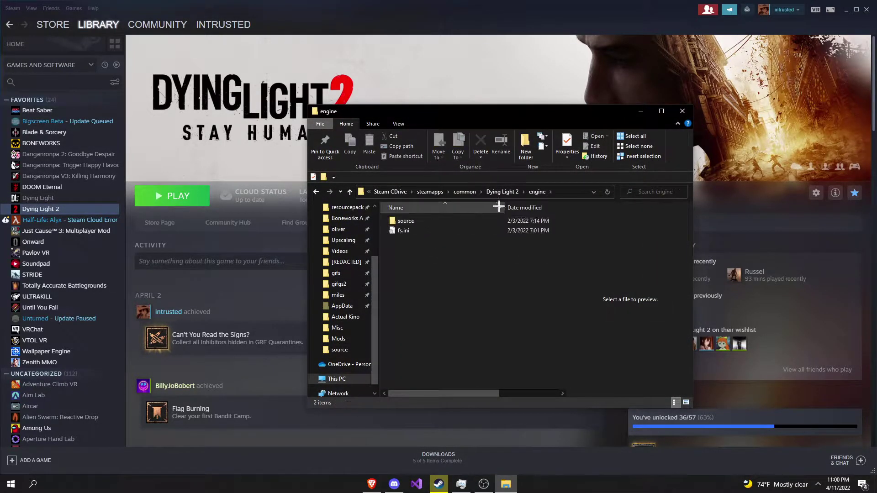
double_click(480, 221)
double_click(466, 219)
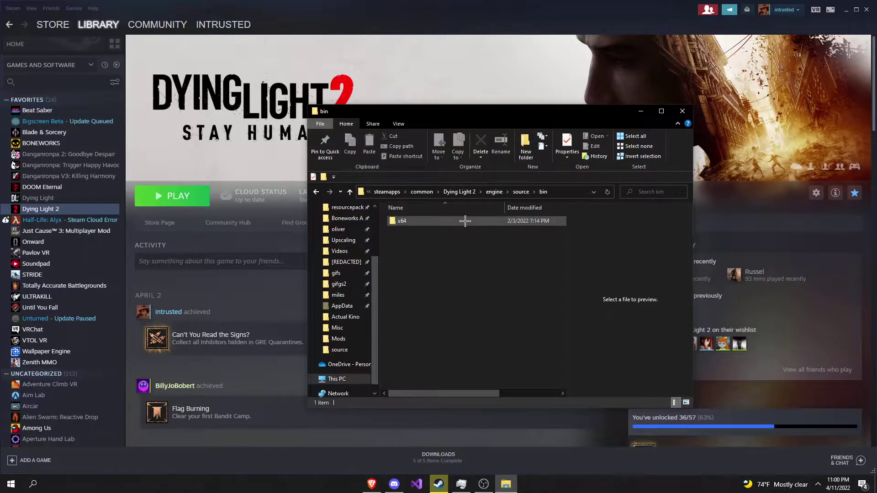
double_click(466, 221)
click(456, 191)
click(456, 192)
- Browse the ph folder's source and work subfolders, including data_platform, pc and assets, and return to ph
double_click(426, 240)
double_click(427, 241)
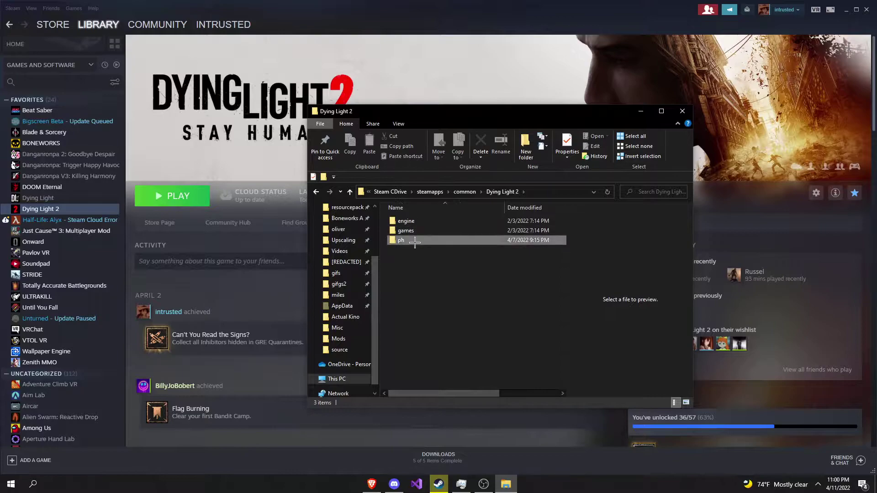
double_click(455, 222)
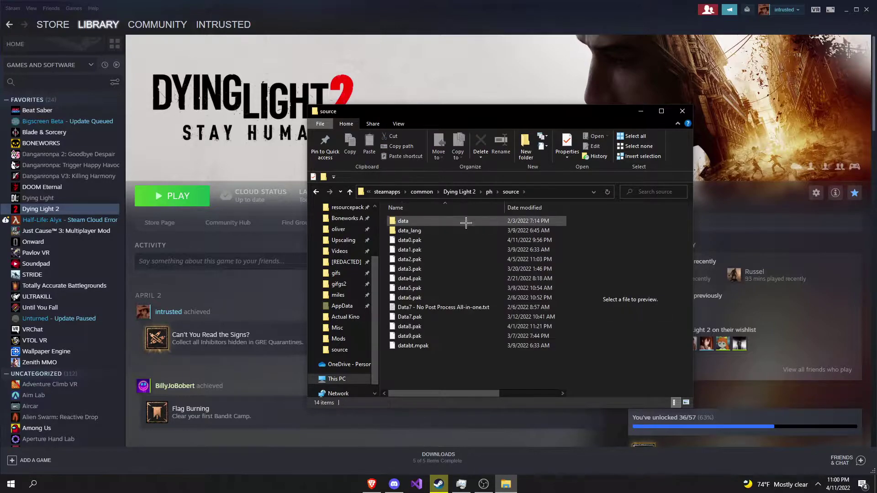
click(493, 192)
double_click(417, 230)
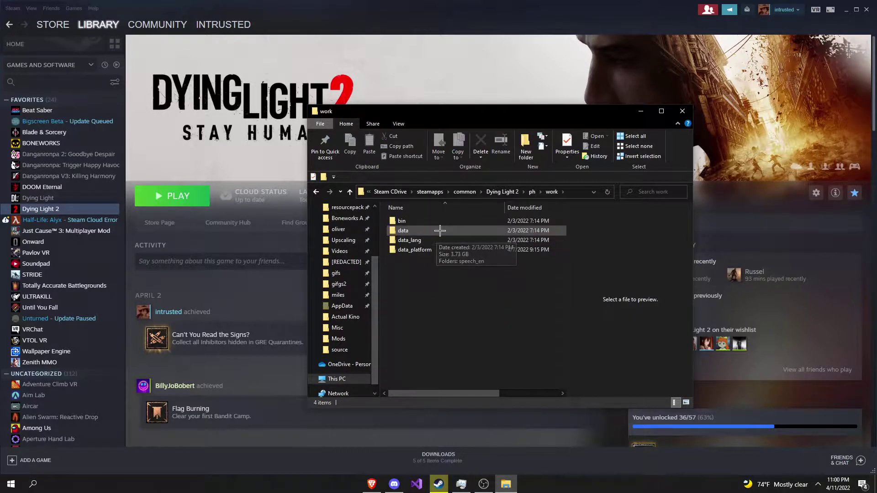
click(438, 251)
double_click(437, 251)
double_click(505, 222)
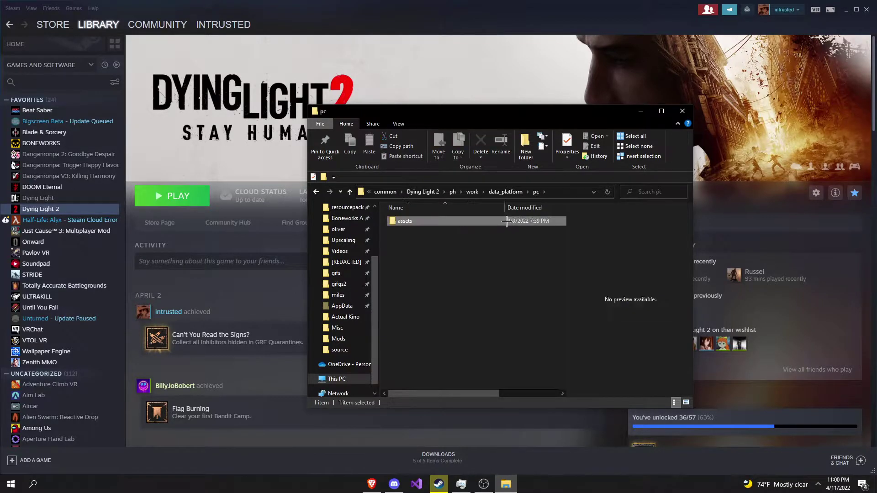
double_click(505, 221)
click(439, 192)
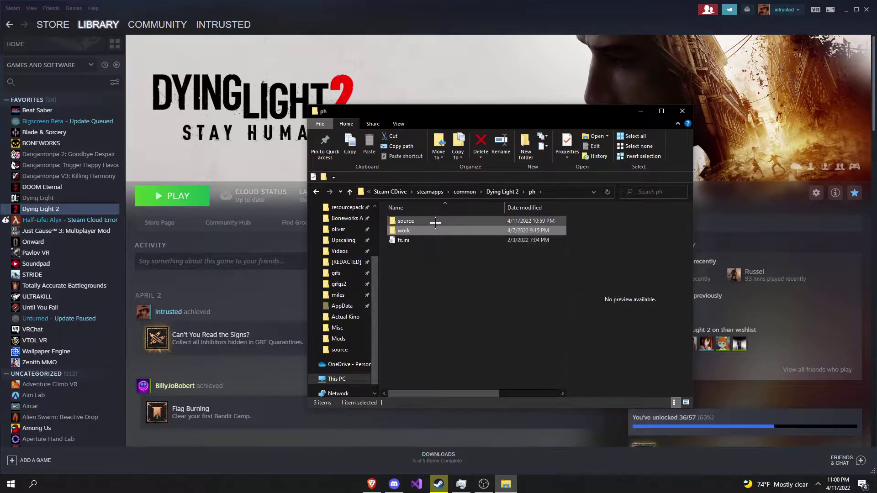
- Add data0.pak from the ph source folder to a RAR archive named data0.rar with the default settings
double_click(435, 222)
click(411, 241)
right_click(412, 242)
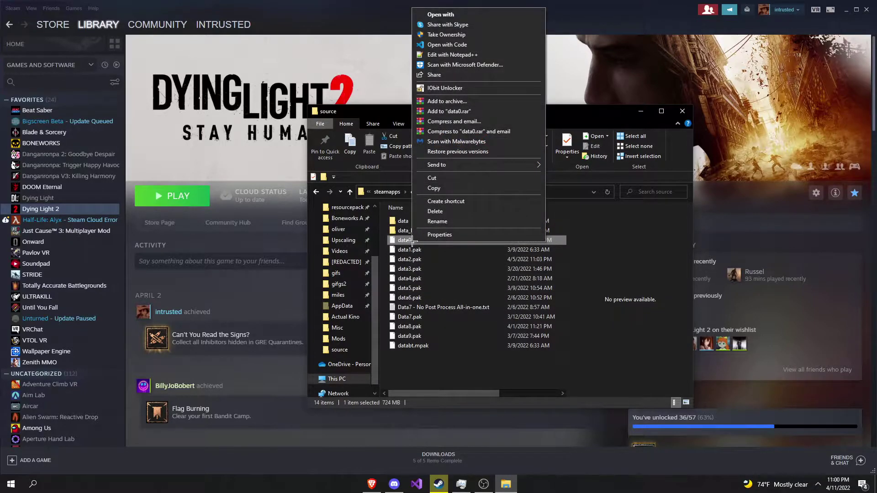
click(459, 100)
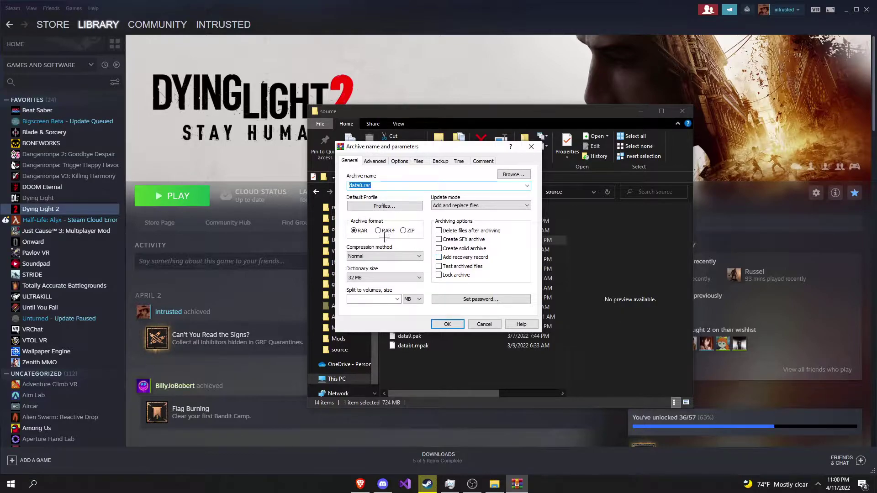
key(Return)
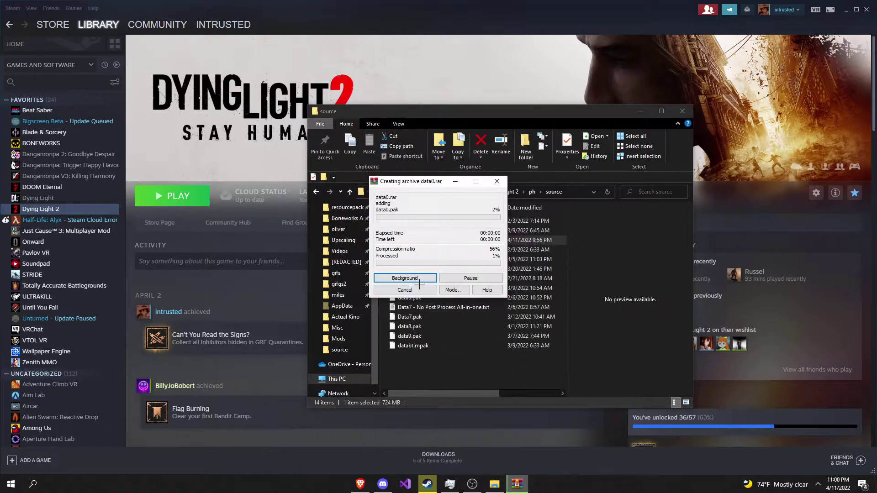
drag(458, 111, 184, 174)
drag(428, 186, 479, 143)
drag(296, 183, 294, 132)
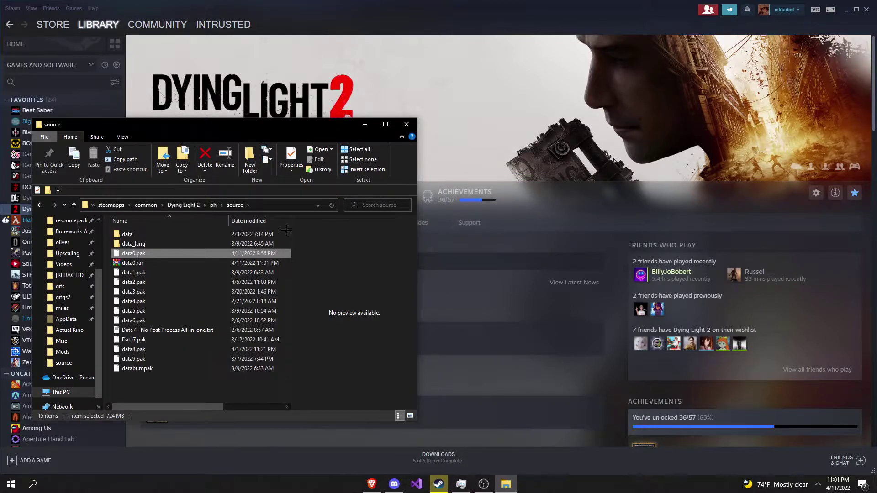
- Open data0.rar and the data0.pak inside it, and arrange the two archive windows side by side
drag(258, 127, 511, 136)
double_click(423, 271)
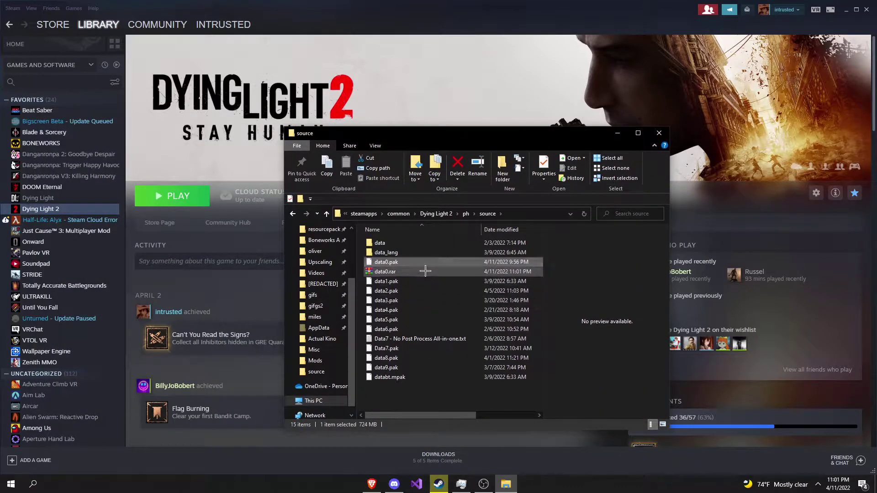
drag(257, 150, 509, 149)
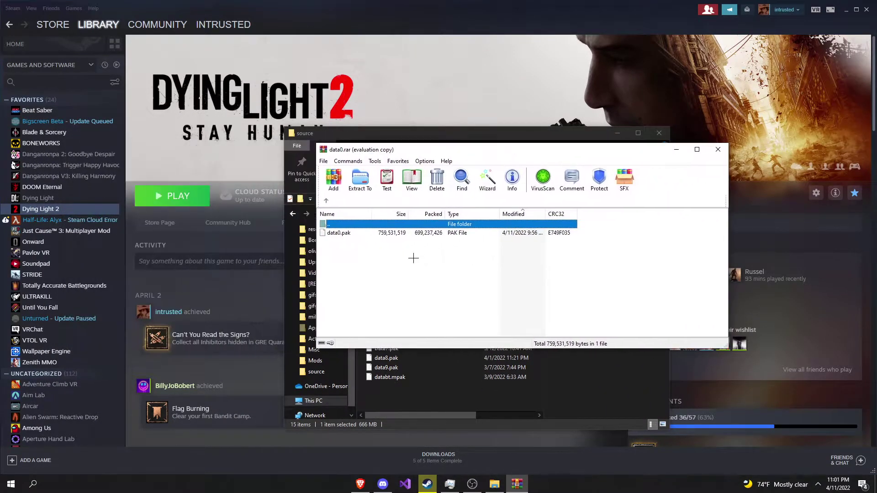
key(Escape)
double_click(418, 233)
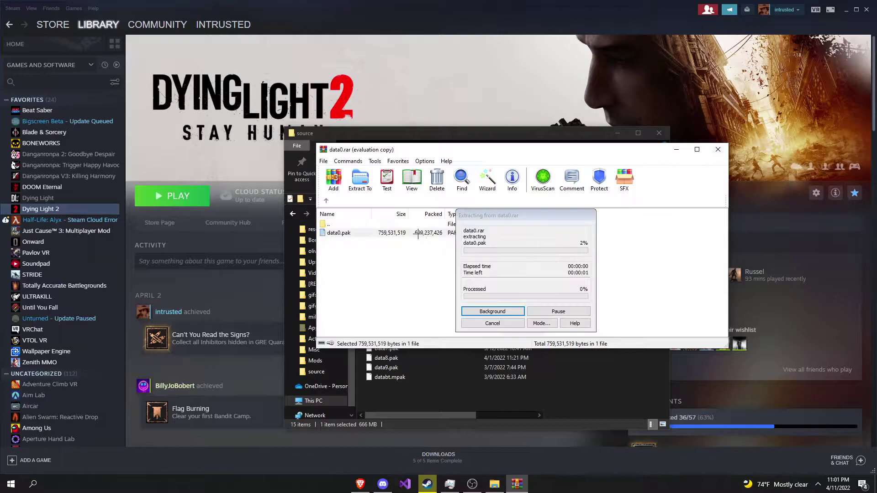
drag(387, 150, 180, 134)
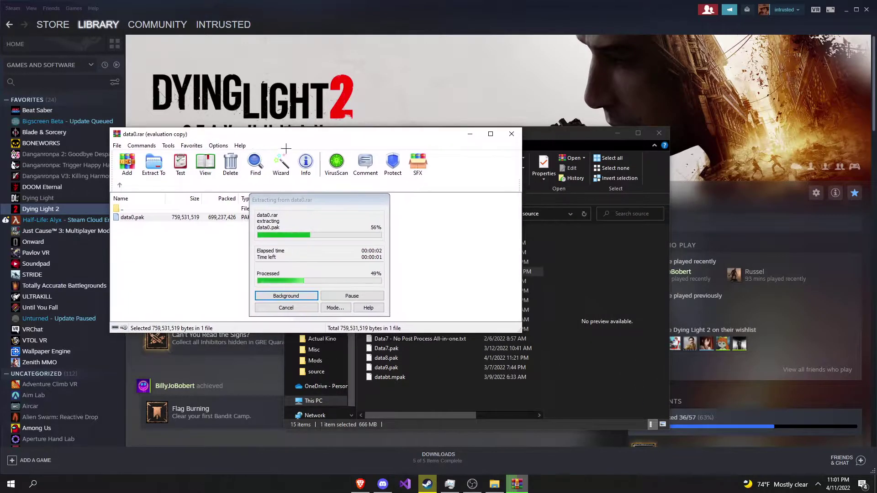
click(343, 178)
drag(351, 160, 607, 118)
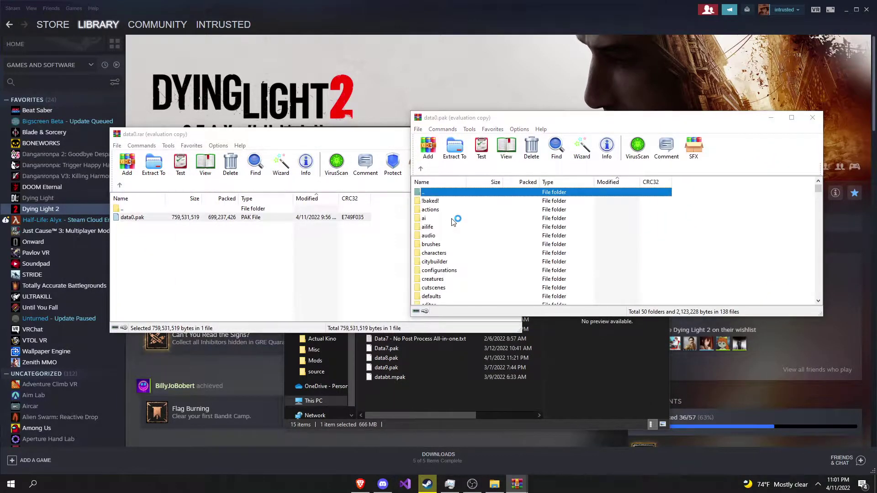
click(582, 147)
click(609, 90)
- Look through the folders and files at the root of data0.pak to find the game's script folders
scroll(530, 233, down, 20)
scroll(536, 241, down, 8)
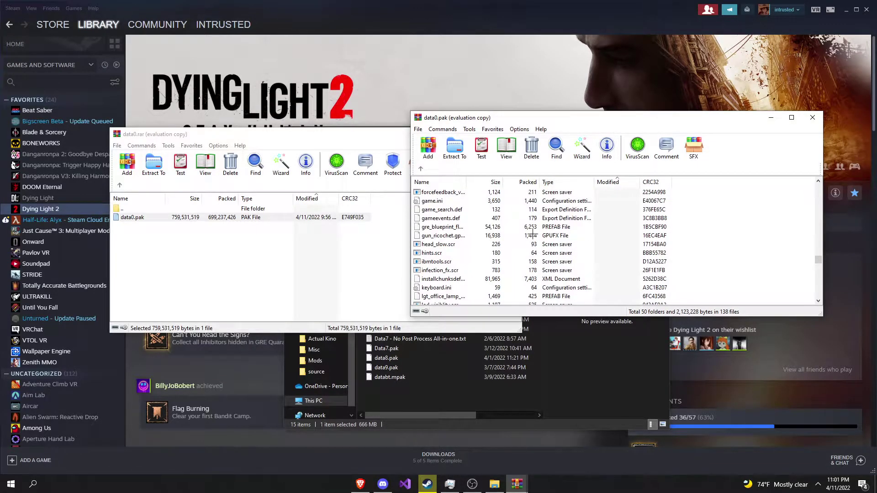
click(500, 237)
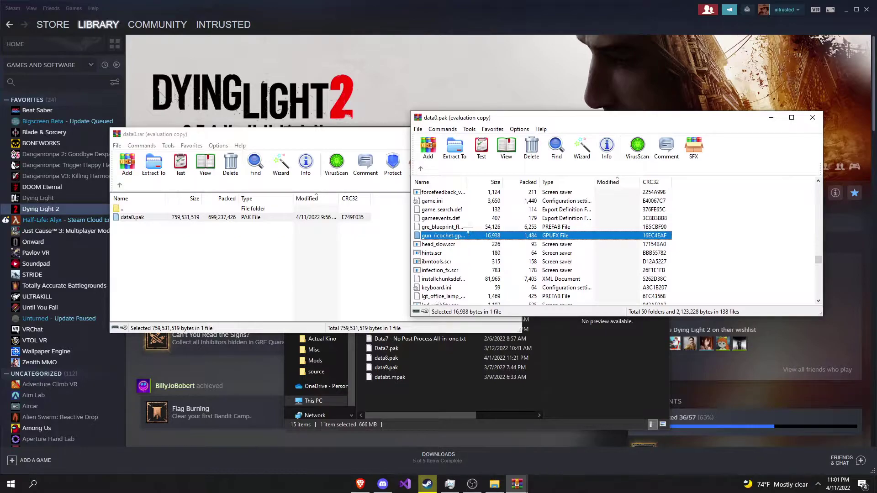
scroll(470, 235, down, 3)
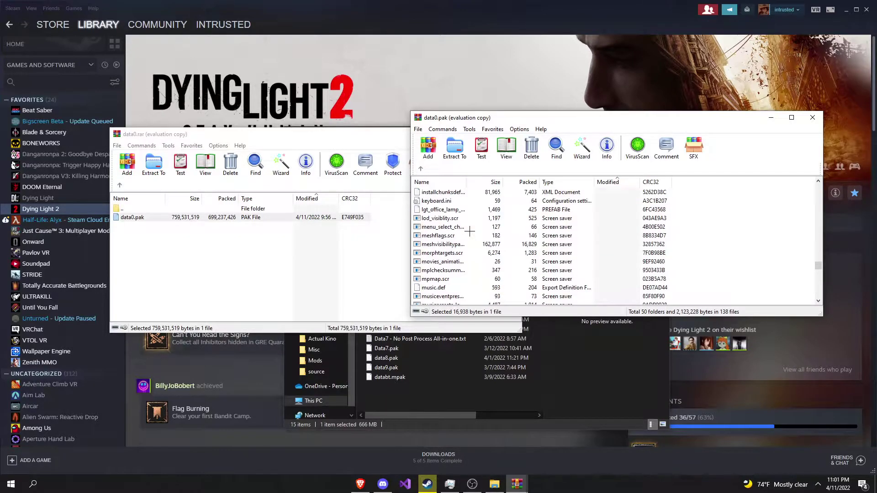
scroll(470, 227, up, 8)
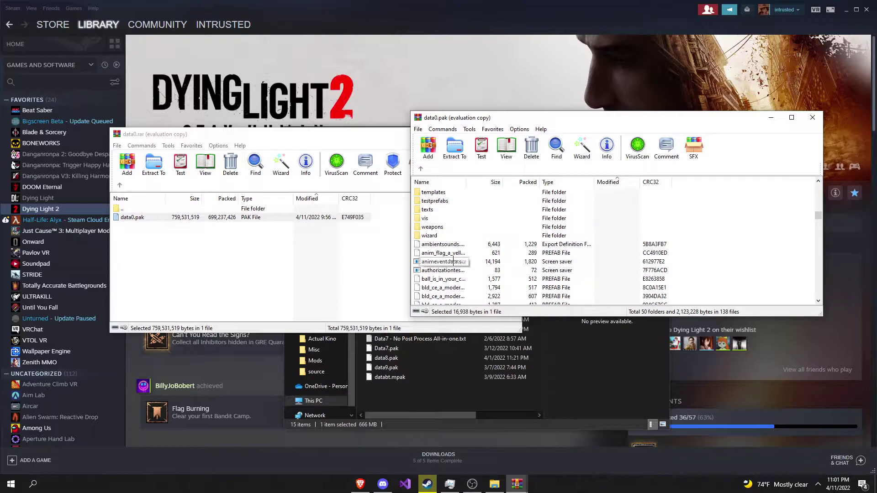
scroll(454, 265, up, 10)
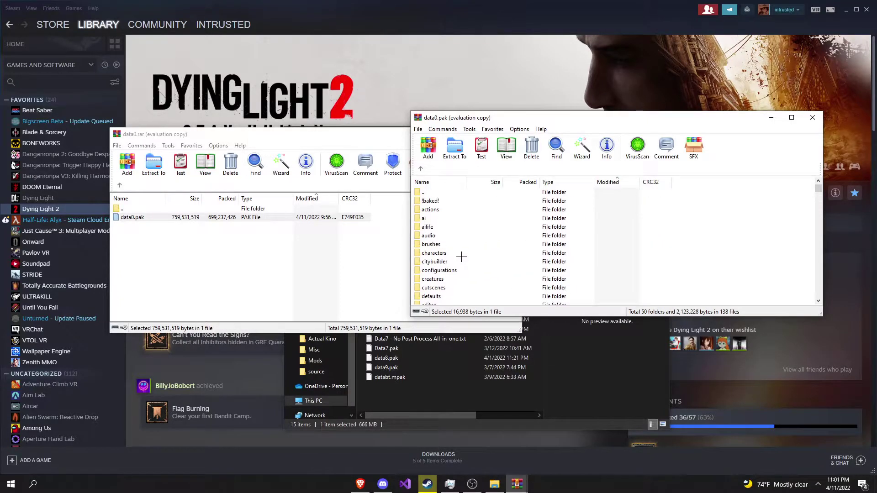
drag(256, 133, 209, 134)
drag(594, 118, 614, 107)
scroll(493, 193, down, 10)
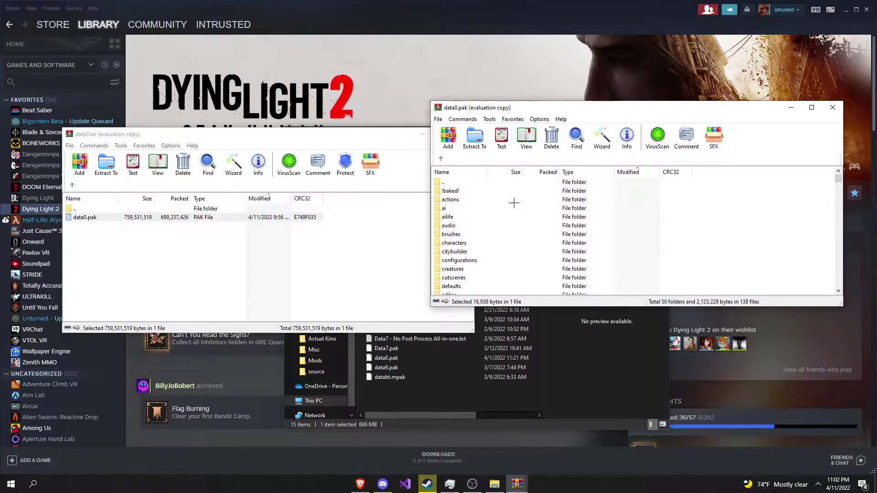
scroll(508, 203, down, 3)
scroll(499, 210, down, 5)
scroll(496, 220, up, 10)
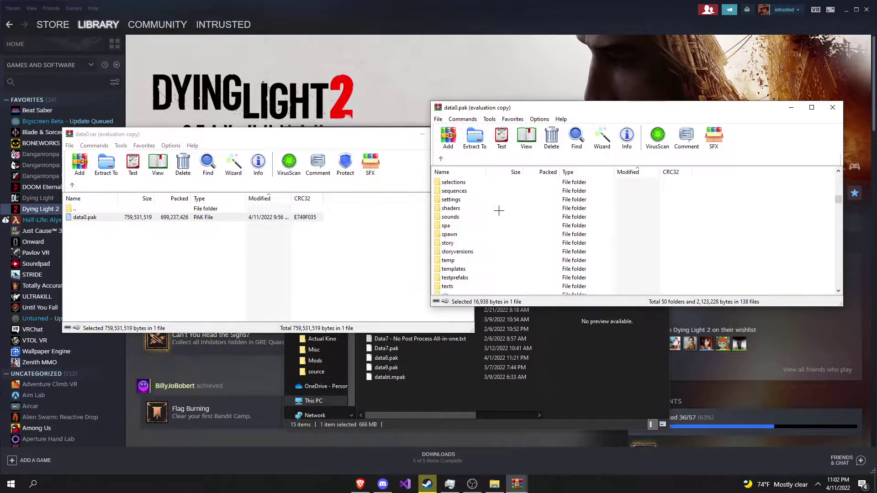
scroll(492, 226, down, 3)
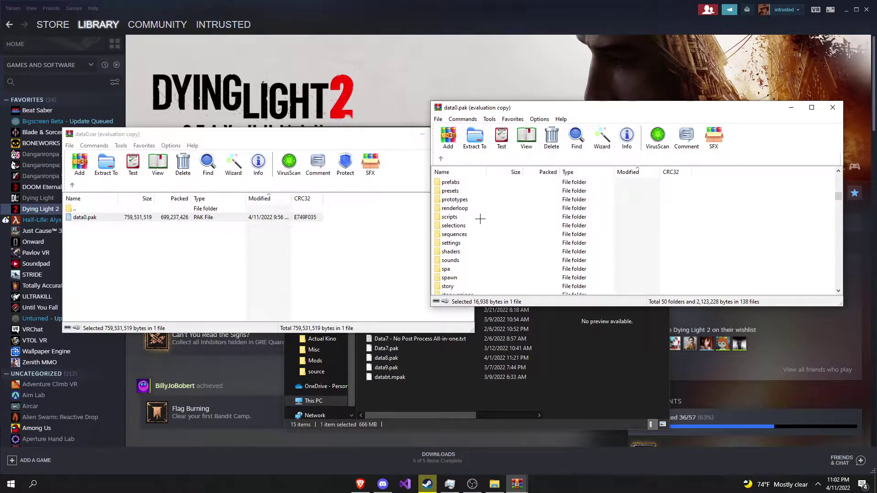
- Examine the files in the scripts subfolder of renderloop and return to the root of data0.pak
double_click(476, 211)
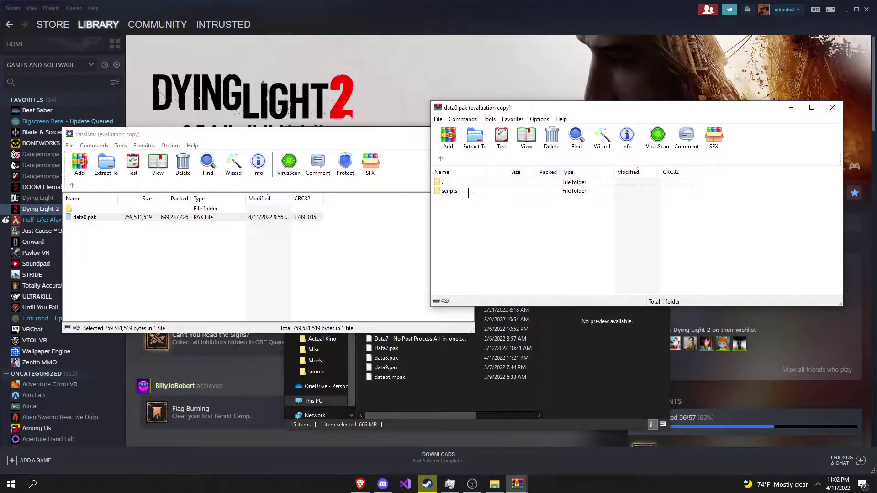
double_click(469, 191)
scroll(497, 225, down, 10)
scroll(496, 226, down, 10)
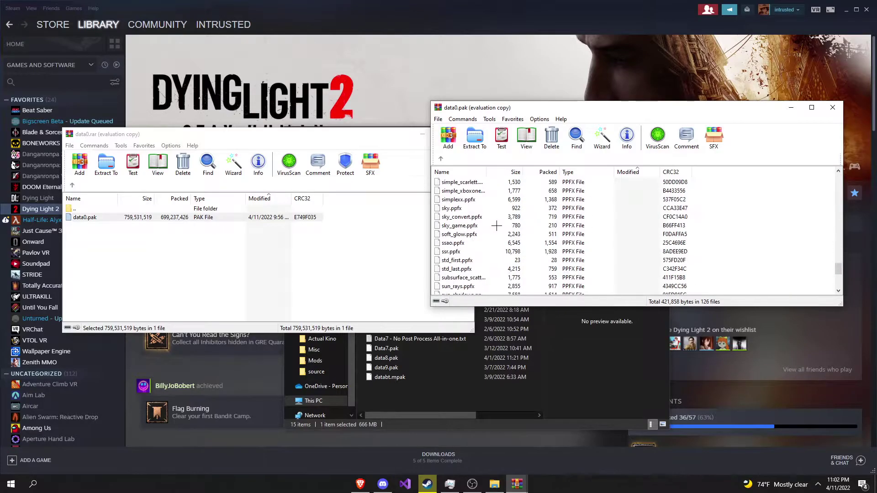
scroll(514, 261, up, 20)
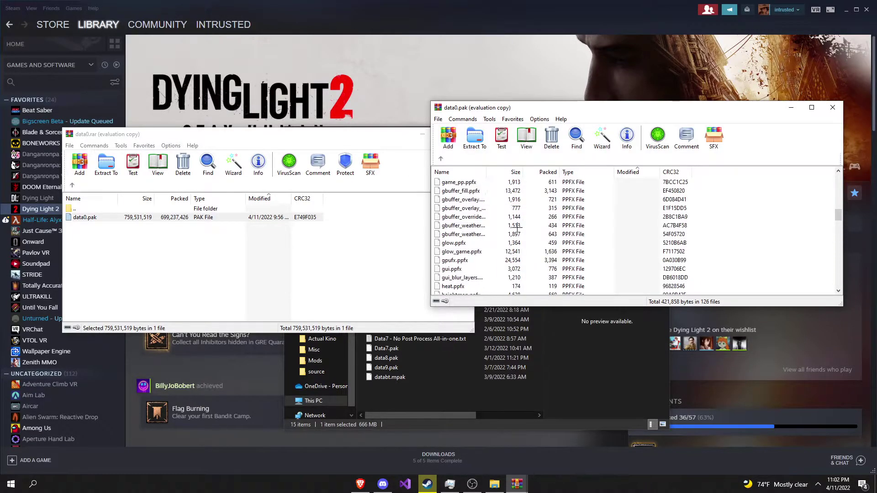
double_click(472, 182)
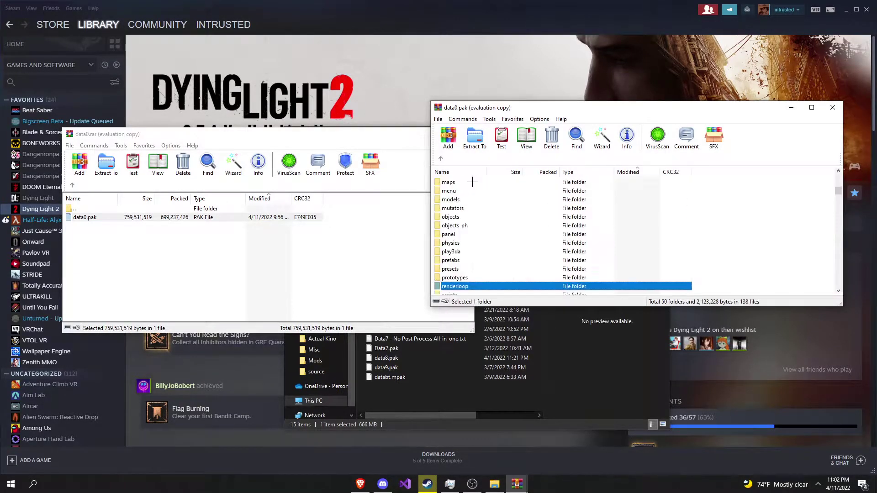
- Open the root scripts folder of data0.pak and check its damage subfolder, returning to scripts
scroll(489, 233, down, 3)
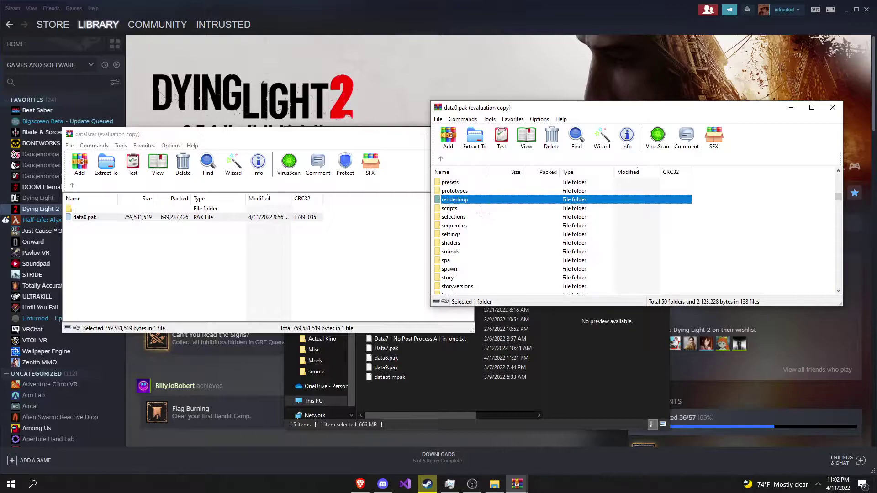
double_click(481, 209)
scroll(481, 195, down, 2)
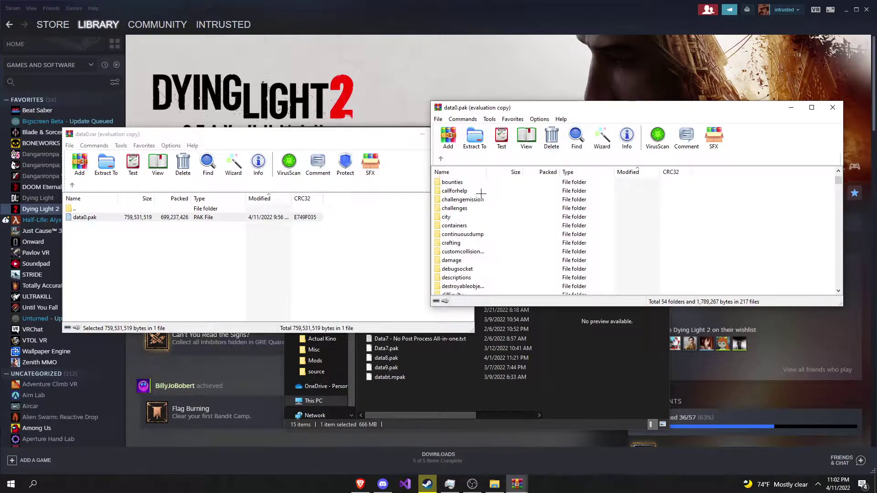
scroll(471, 205, down, 2)
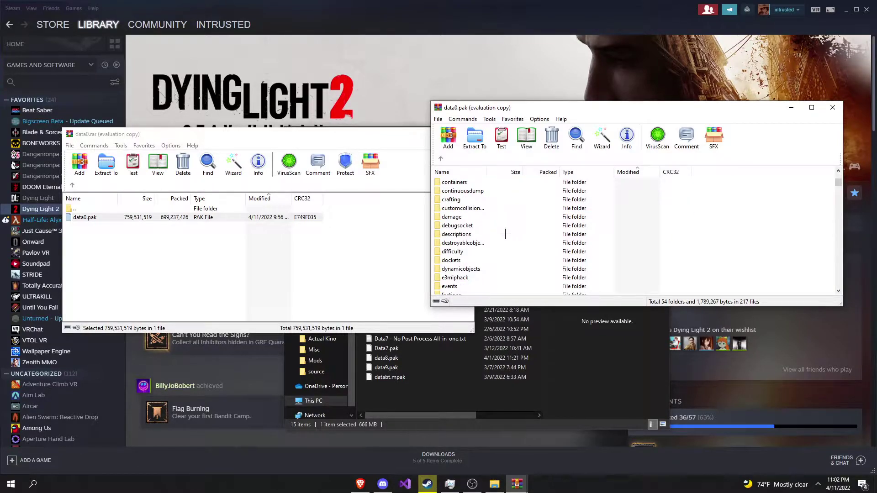
double_click(467, 216)
double_click(467, 181)
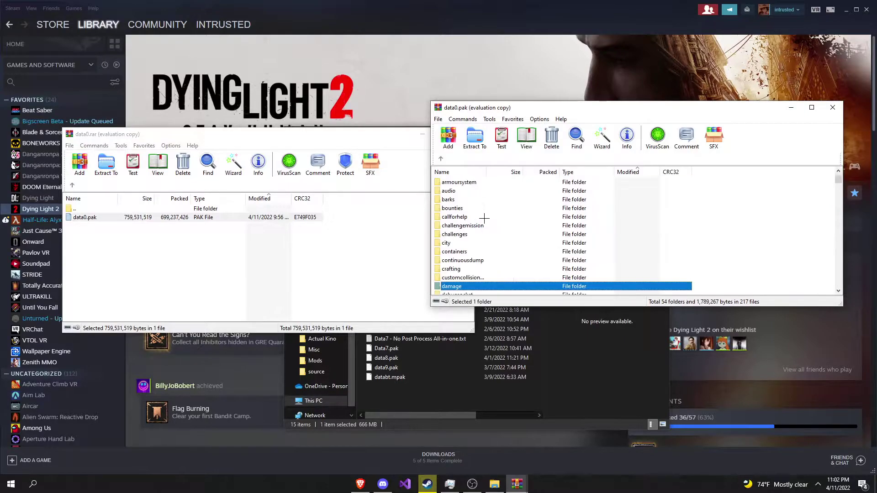
- Open the jumping folder among the player scripts and select the jump_parameters file
scroll(479, 217, down, 2)
scroll(480, 215, down, 6)
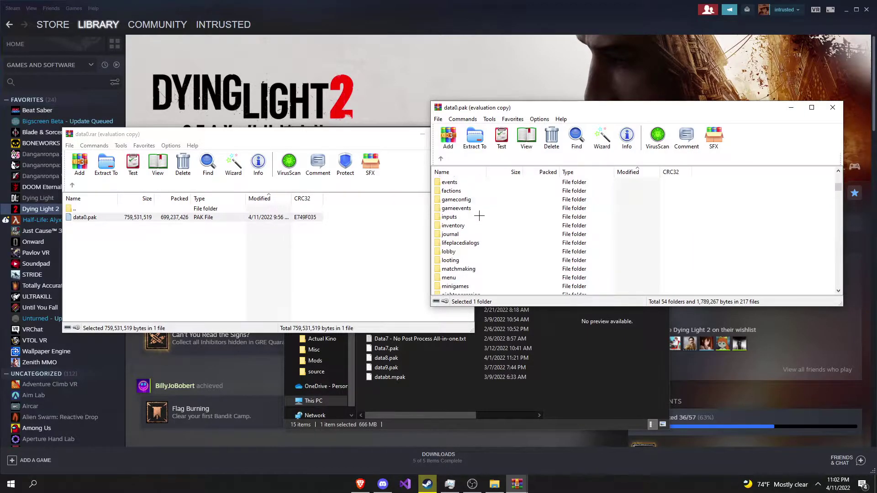
double_click(475, 243)
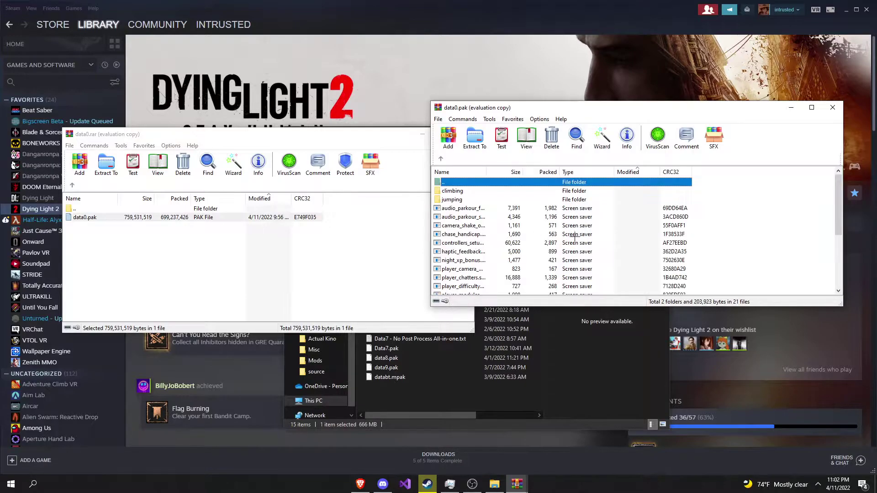
double_click(461, 199)
key(Down)
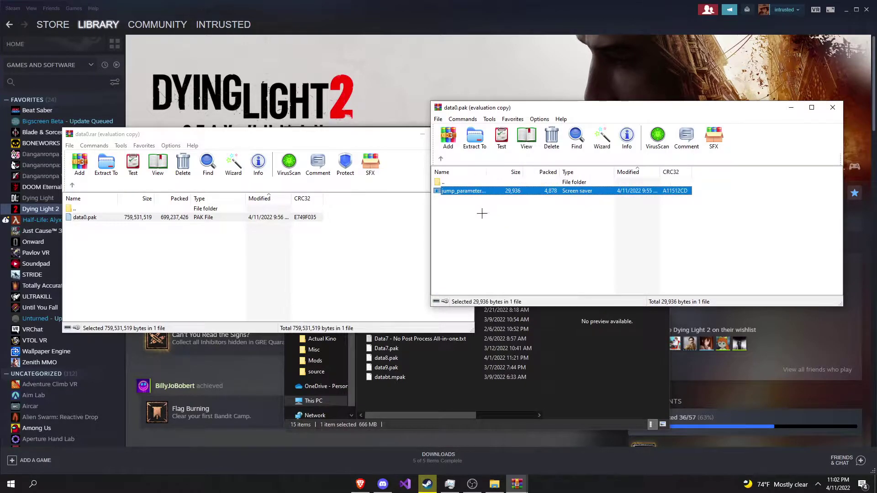
- Extract the jump_parameters file from data0.pak to the Desktop
drag(498, 108, 373, 94)
right_click(388, 177)
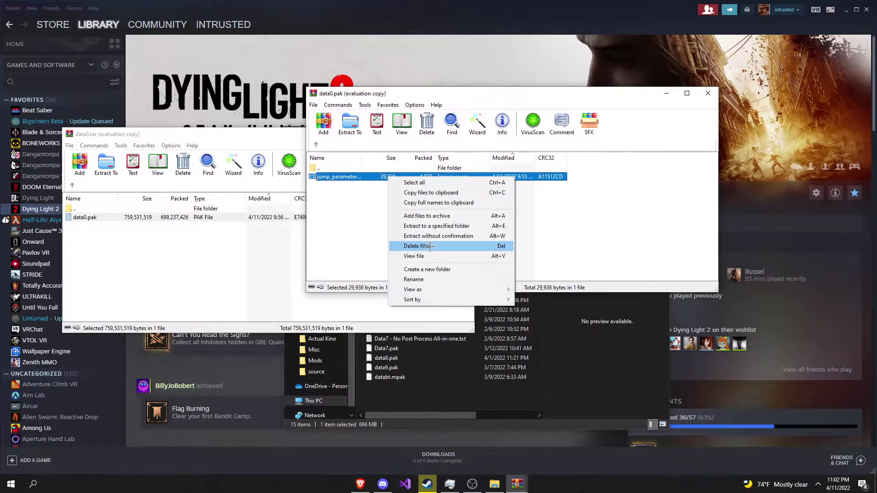
click(452, 225)
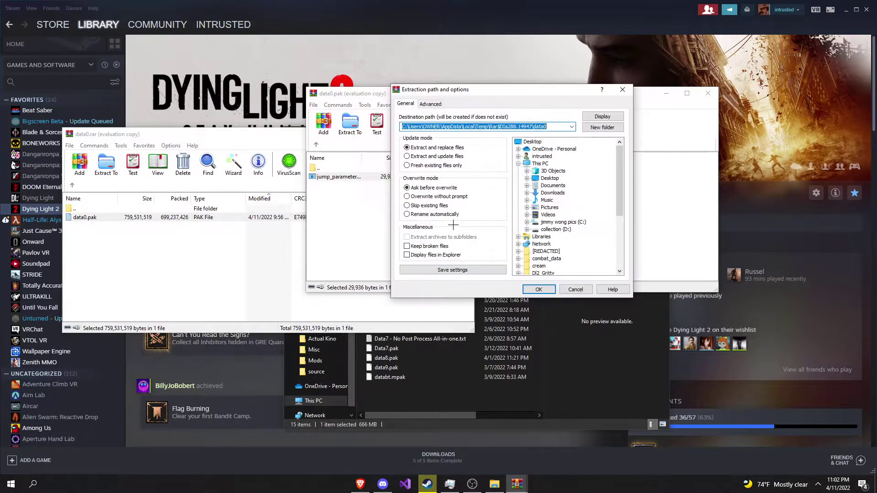
scroll(530, 265, down, 3)
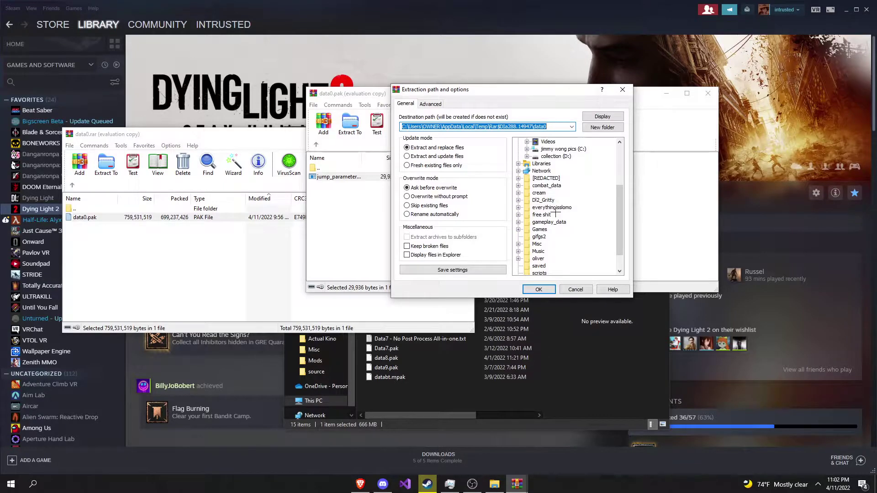
scroll(554, 211, up, 3)
click(550, 178)
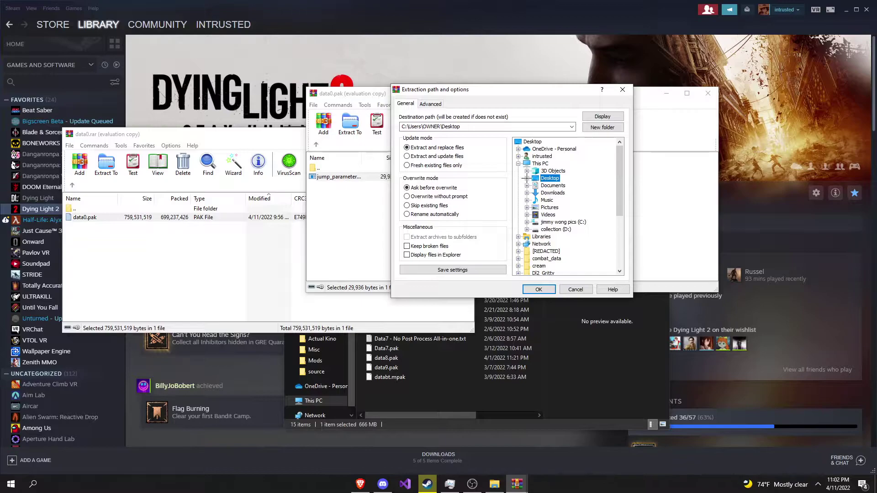
click(527, 178)
click(526, 149)
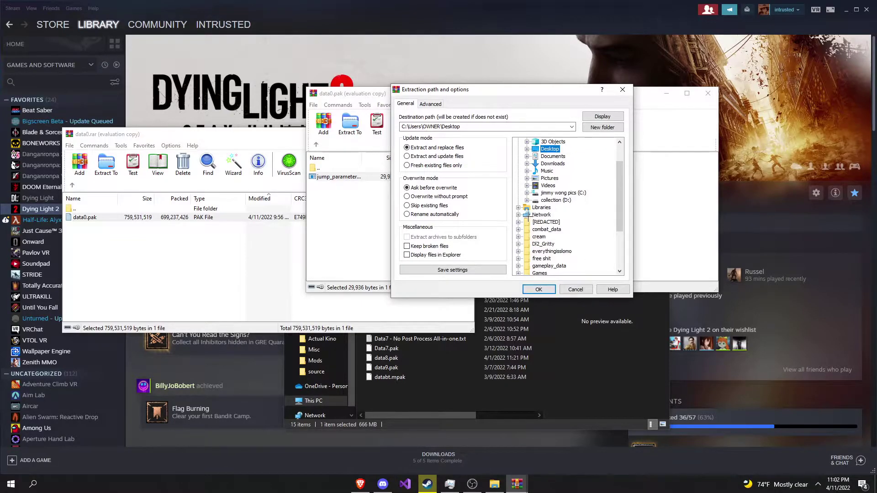
scroll(535, 222, up, 2)
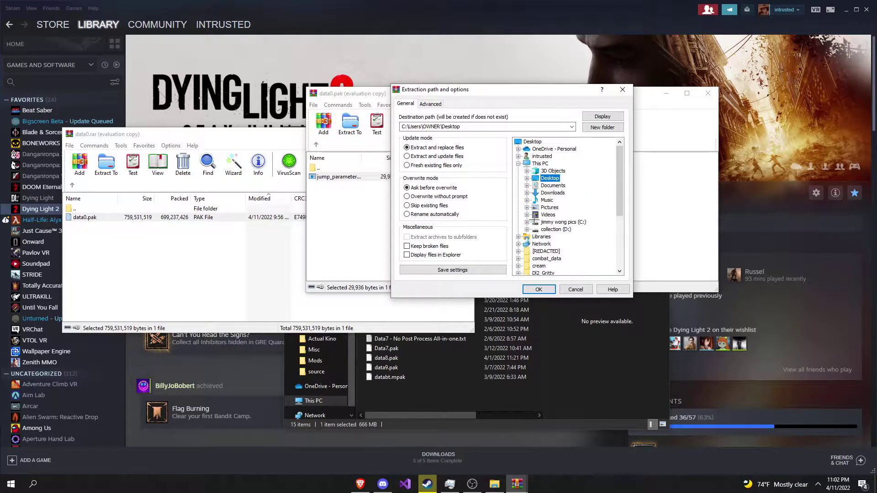
click(540, 289)
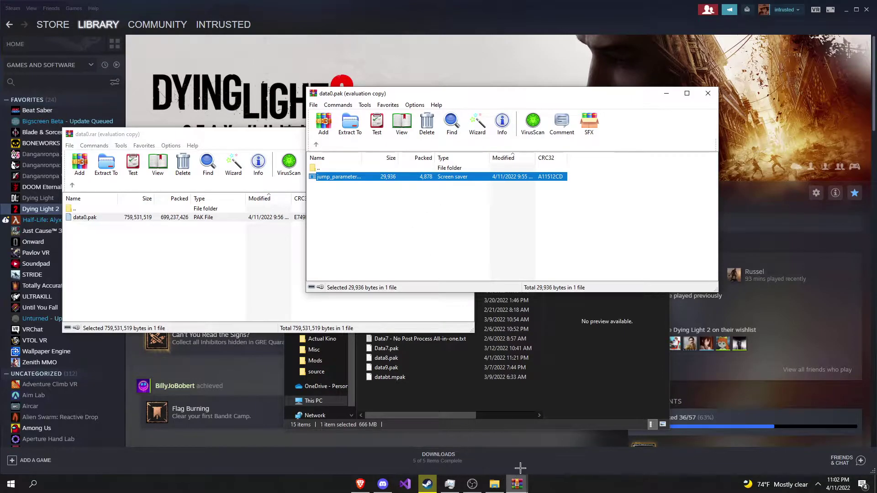
- Switch to File Explorer, show the Desktop folder in a new window, and open the extracted jump_parameters.scr in Notepad++
click(495, 484)
drag(411, 133, 442, 118)
scroll(355, 268, up, 2)
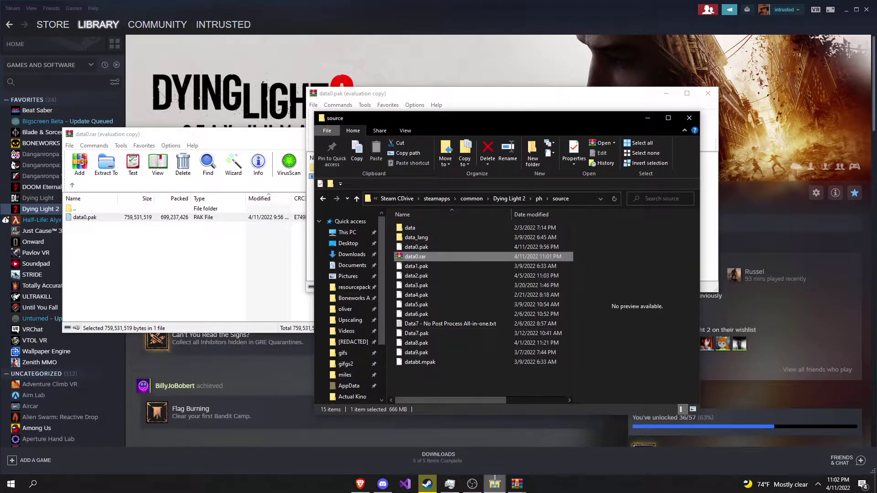
middle_click(494, 484)
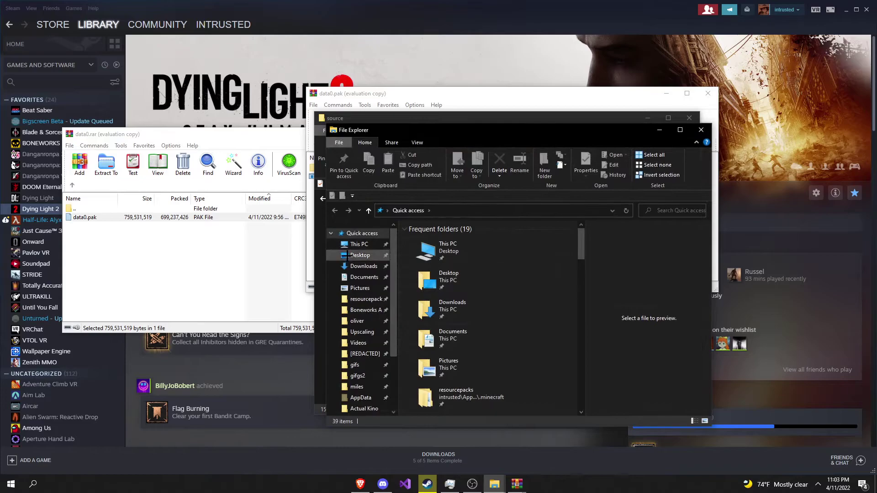
click(360, 255)
scroll(440, 286, down, 5)
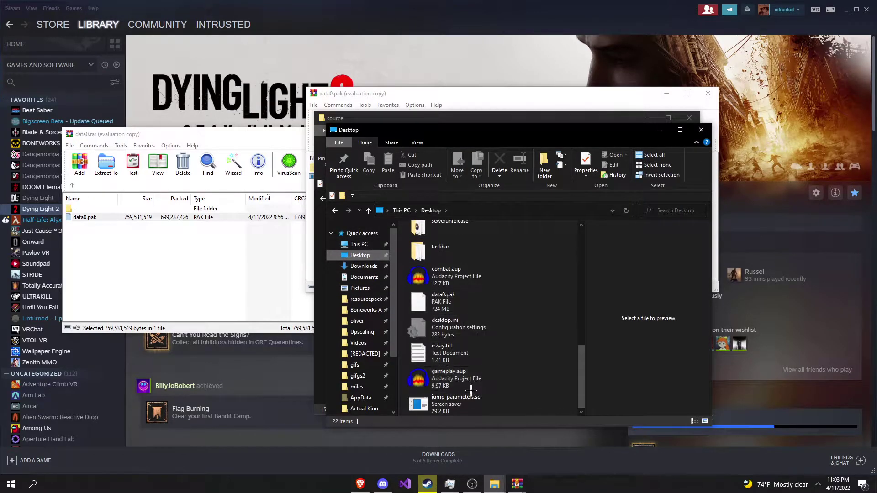
double_click(650, 133)
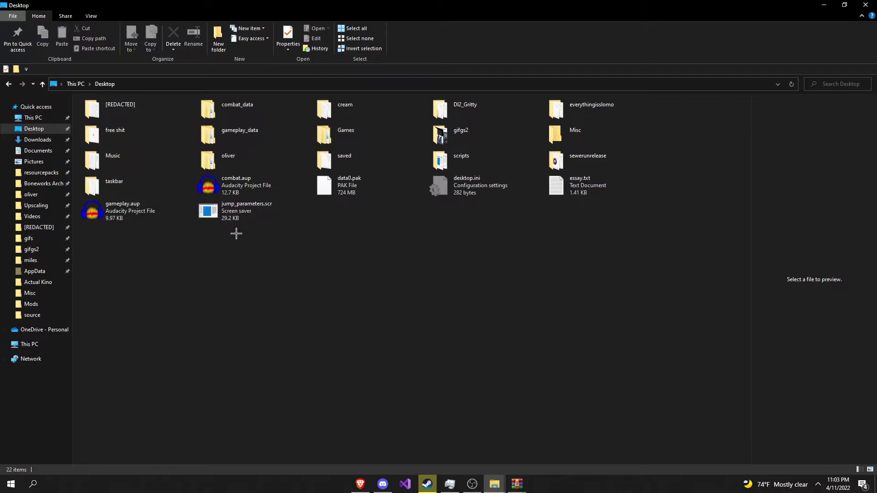
right_click(253, 204)
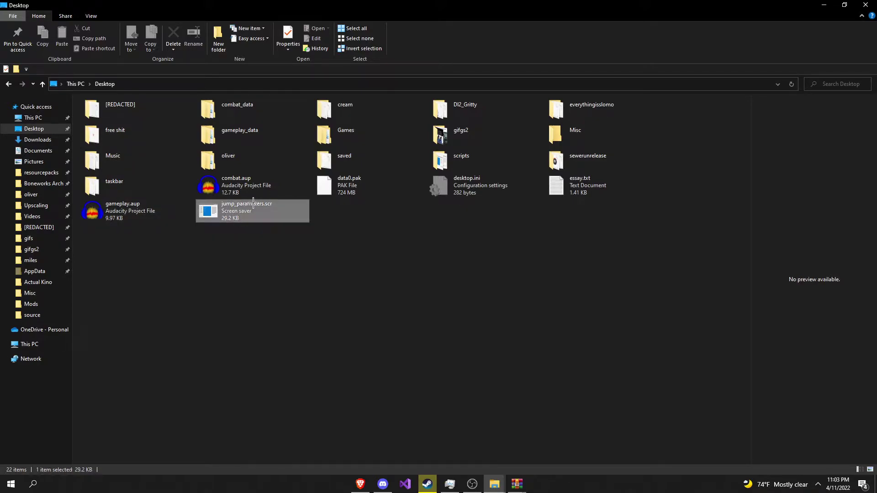
click(294, 269)
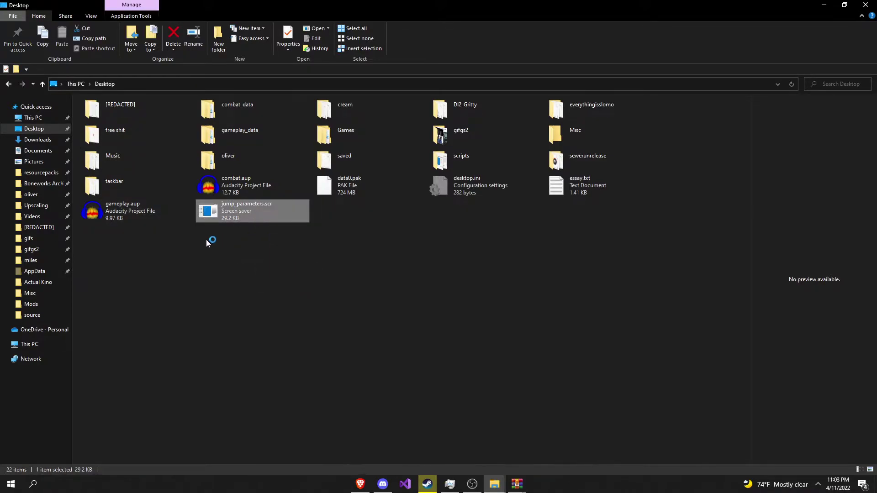
- Look through the jump_parameters script in Notepad++ and view the archived copy in WinRAR's internal viewer
scroll(200, 233, down, 3)
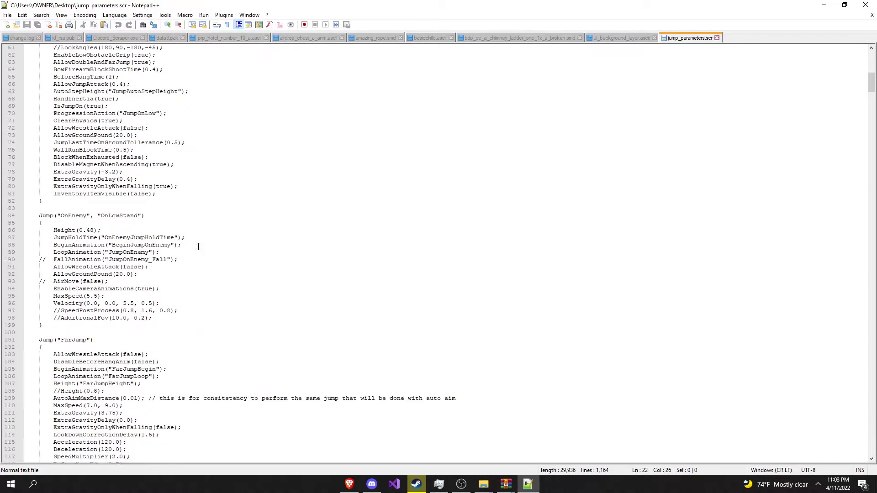
scroll(200, 233, down, 20)
scroll(239, 246, up, 20)
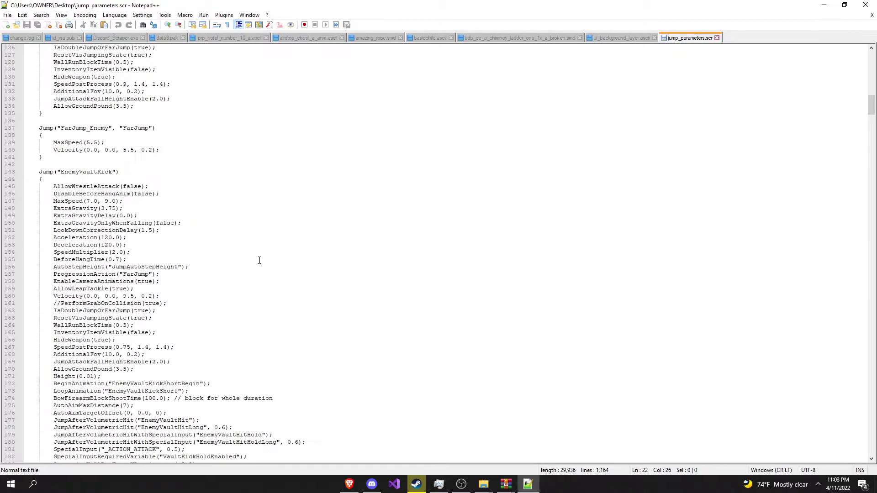
mouse_move(506, 484)
click(453, 445)
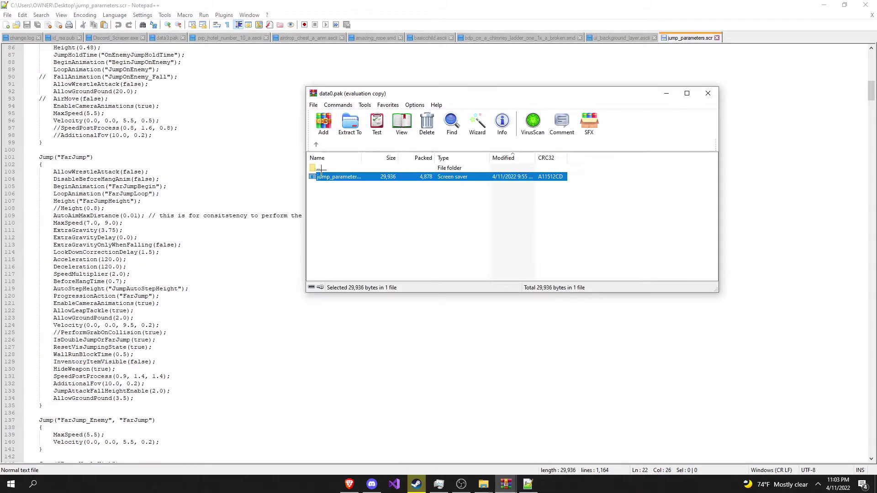
double_click(381, 177)
scroll(440, 284, down, 6)
scroll(440, 284, up, 6)
click(822, 124)
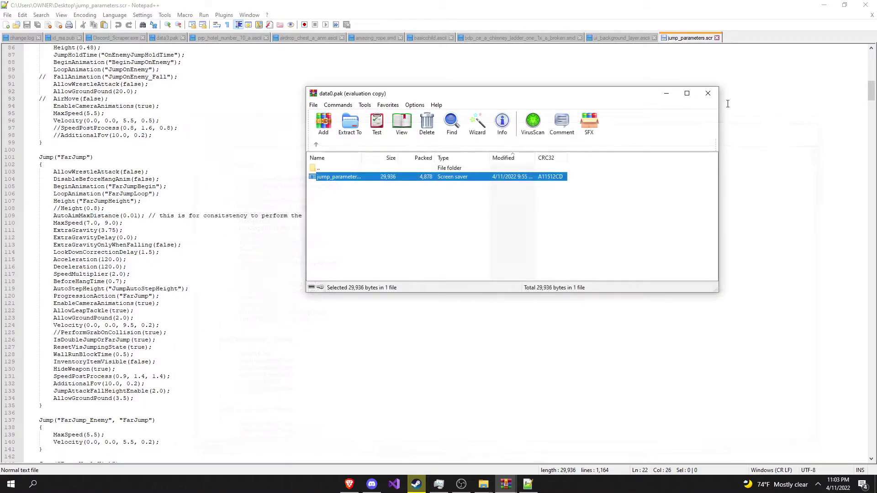
click(667, 93)
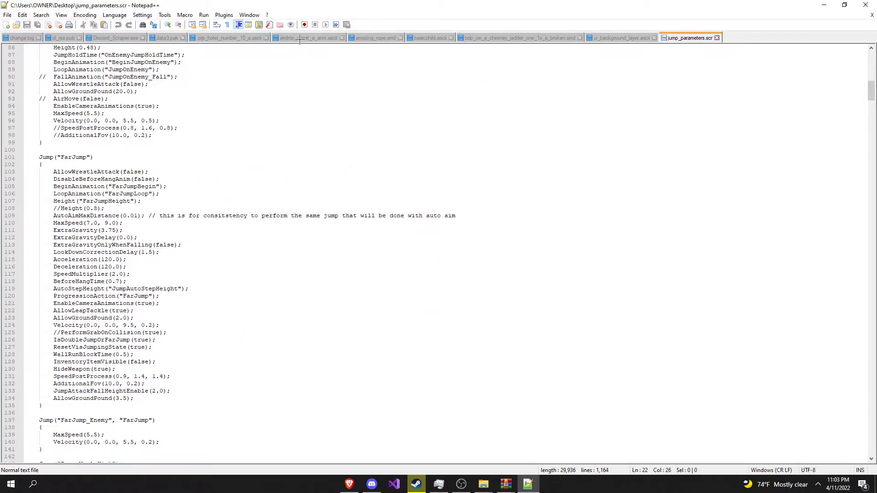
click(300, 38)
scroll(319, 137, down, 2)
click(675, 37)
- Set ExtraGravity in the Normal jump block to -150, save the script, and close Notepad++ and the Desktop folder
scroll(232, 178, up, 10)
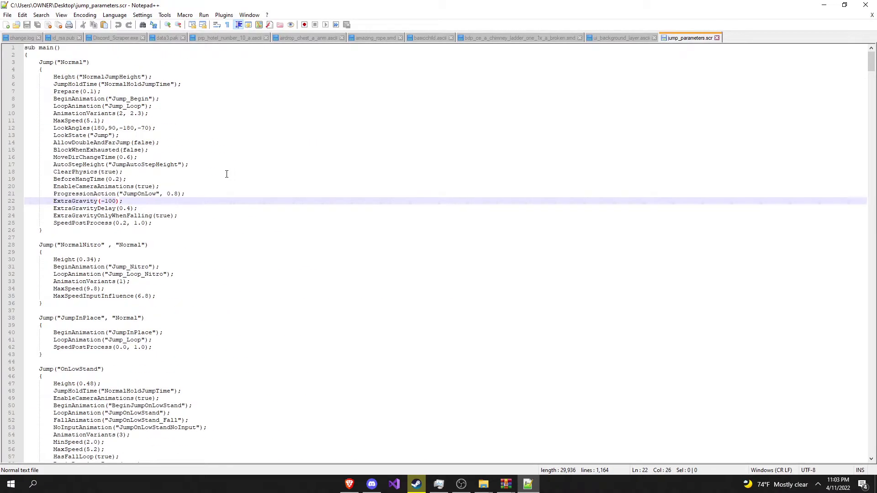
drag(125, 201, 101, 201)
click(132, 198)
key(BackSpace)
key(BackSpace)
text(5)
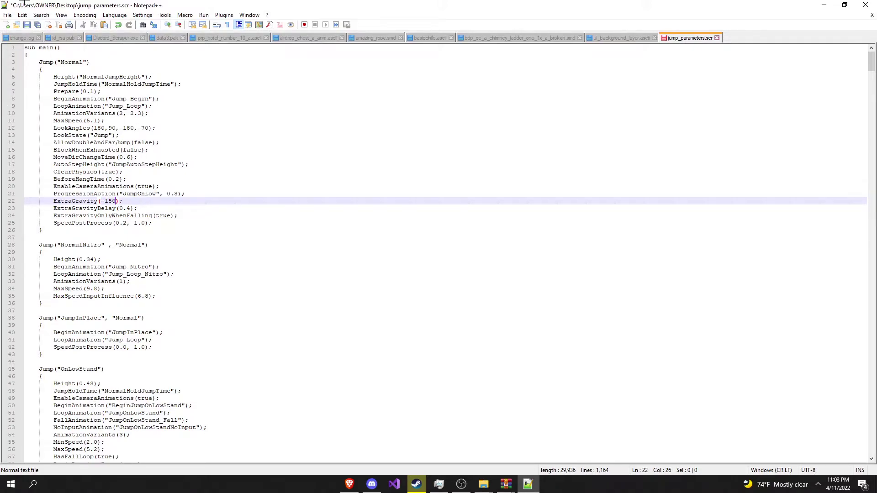
click(7, 14)
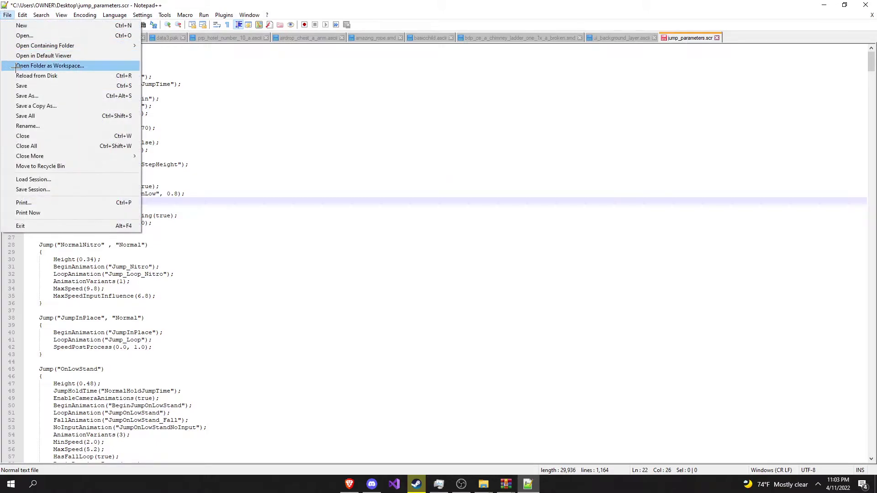
click(29, 86)
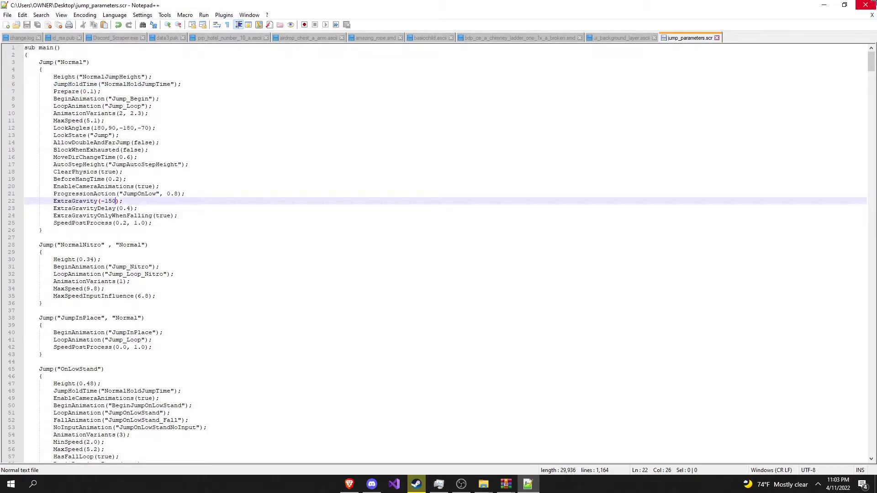
click(868, 5)
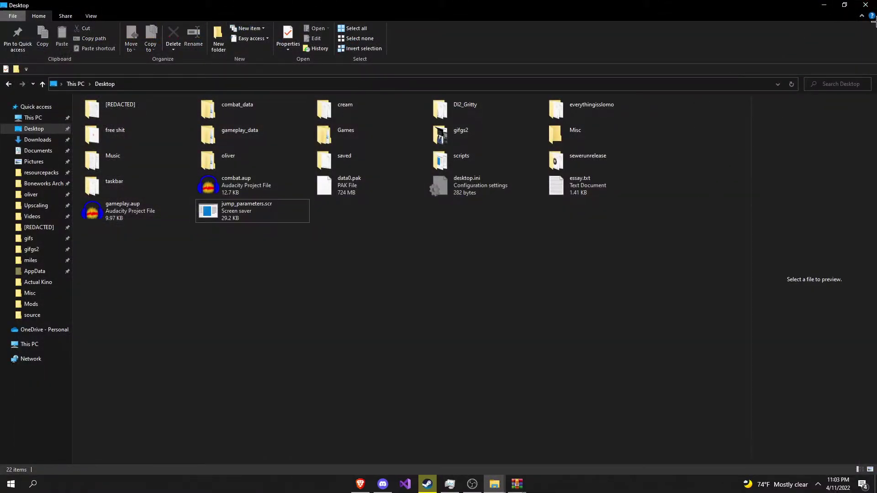
click(865, 5)
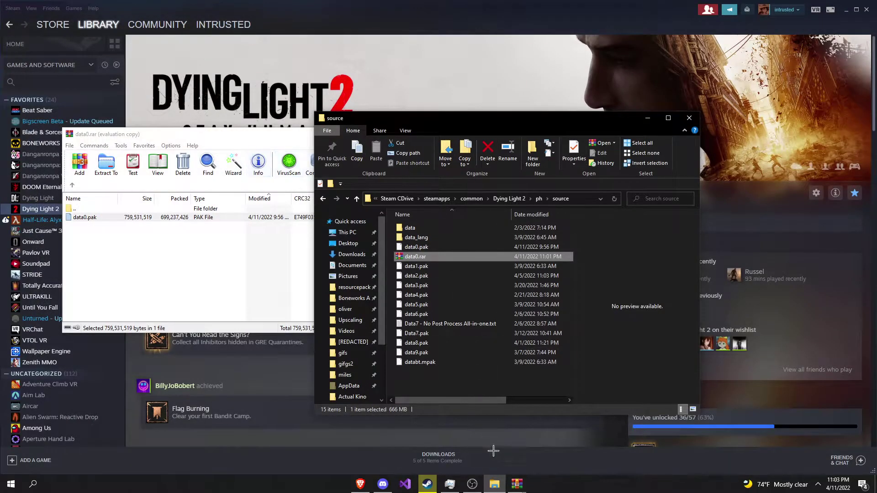
- Return to the data0.pak archive in WinRAR and choose jump_parameters.scr from the Desktop as the file to add
click(517, 485)
click(566, 450)
click(380, 222)
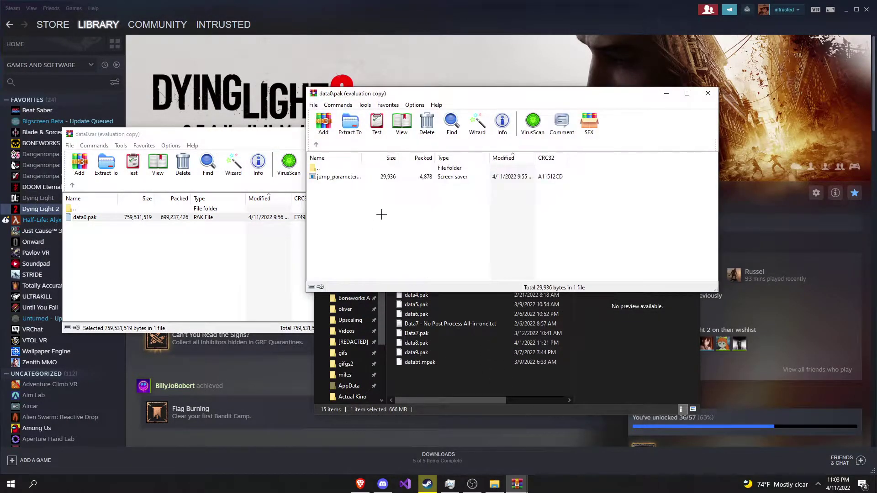
drag(423, 100, 489, 130)
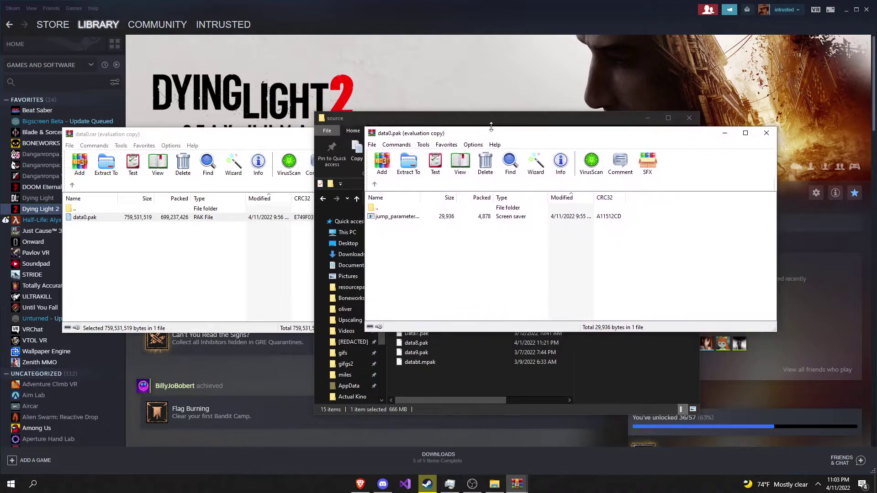
click(416, 218)
click(431, 249)
click(383, 162)
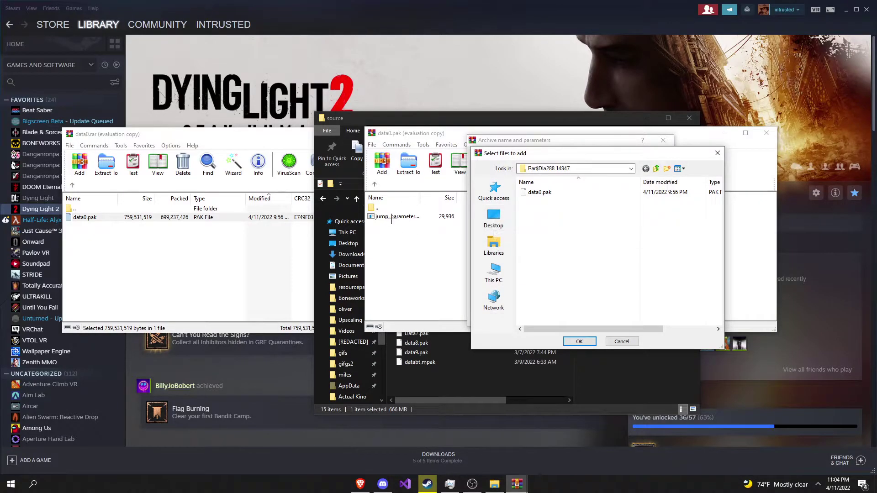
click(493, 219)
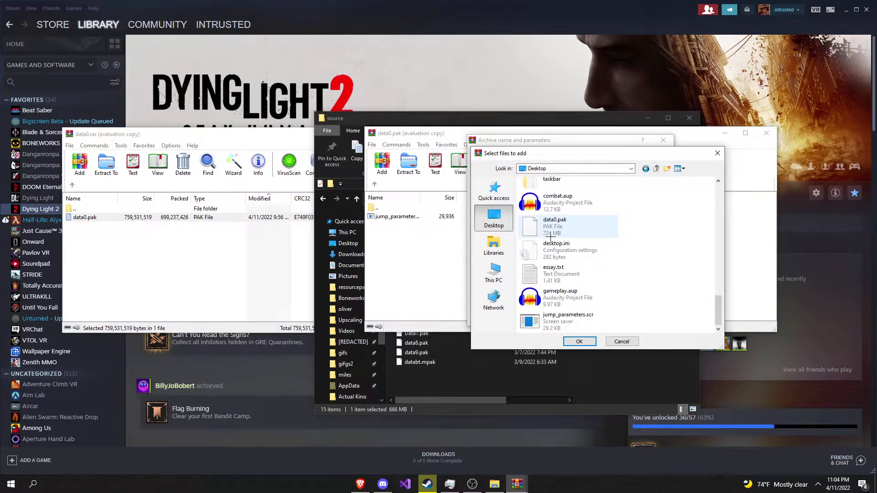
double_click(571, 321)
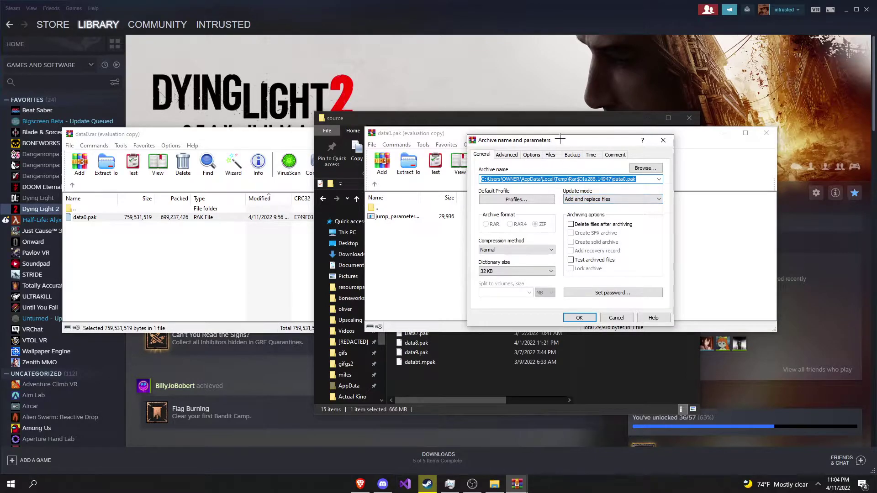
- Set the update mode for adding the script to Add and update files
drag(561, 139, 518, 137)
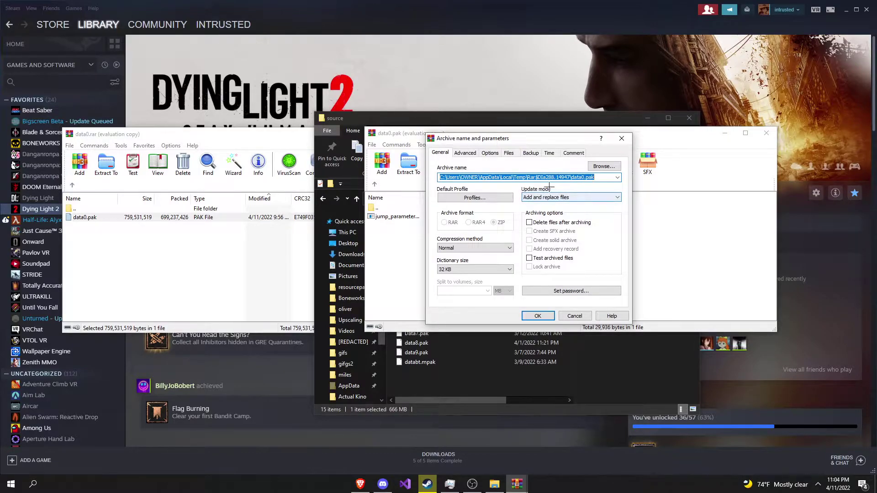
click(589, 197)
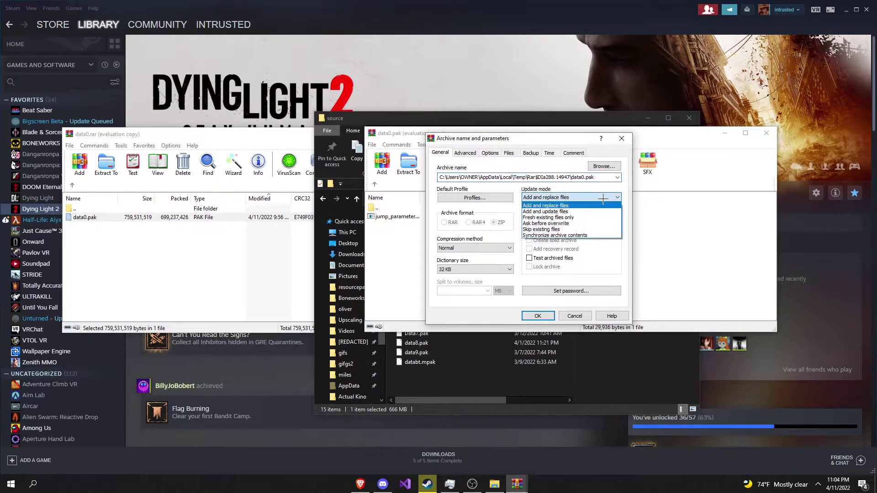
click(589, 212)
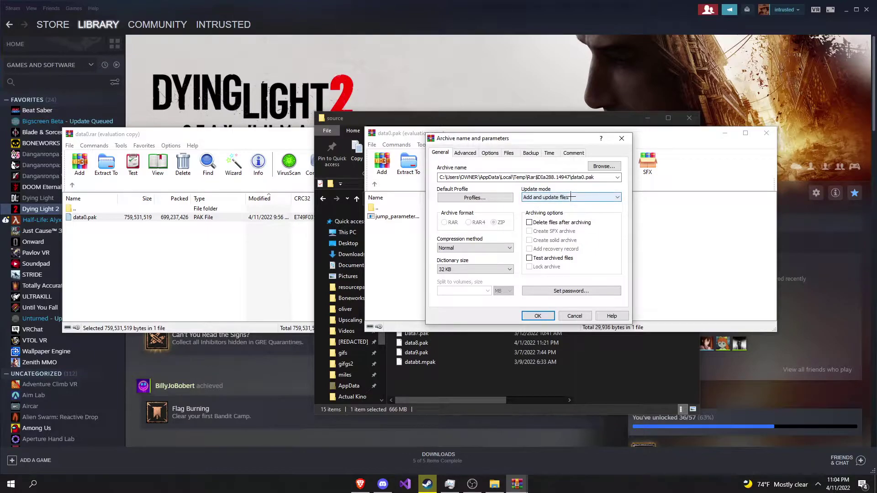
click(570, 197)
click(564, 206)
click(565, 197)
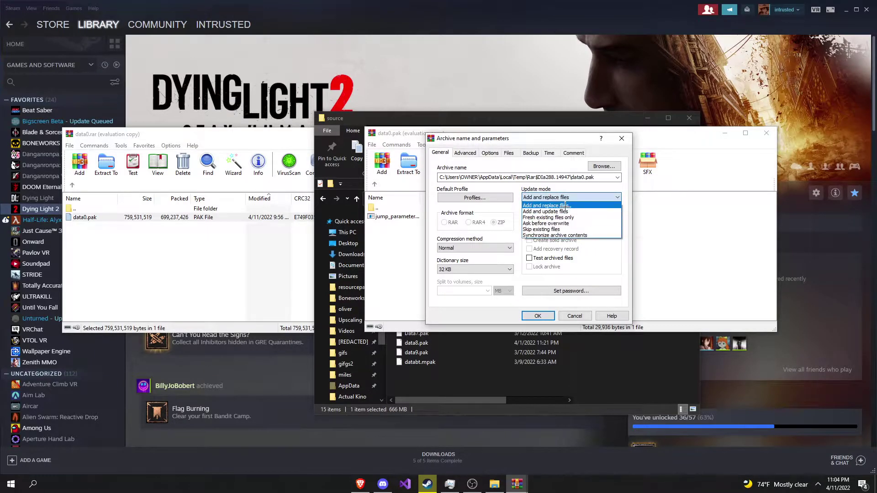
click(565, 212)
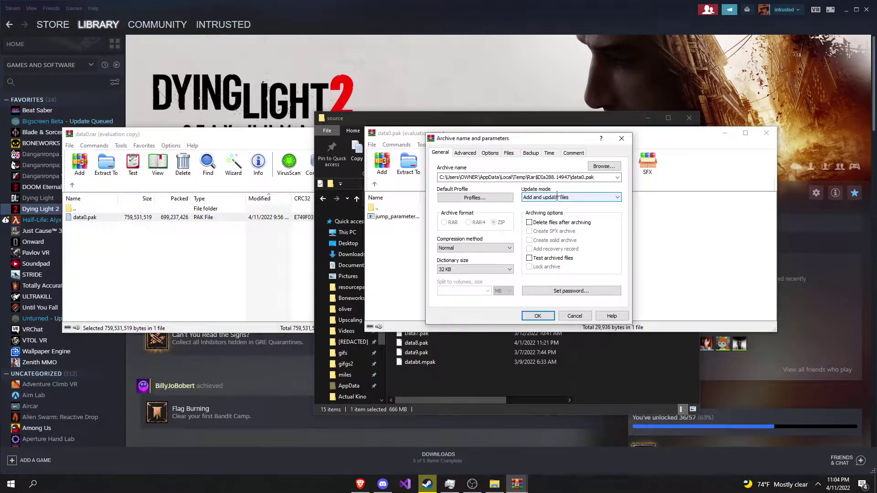
click(569, 196)
click(566, 212)
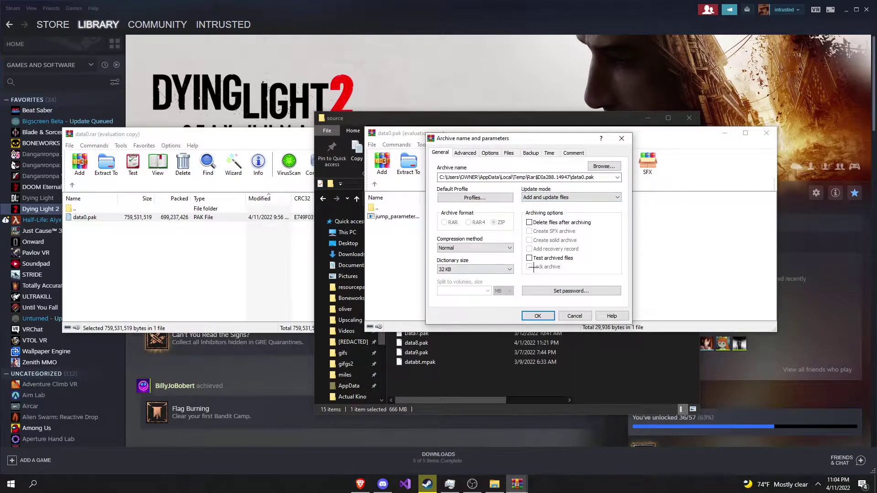
- Add the edited jump_parameters.scr to data0.pak using the Add and update files mode
click(559, 197)
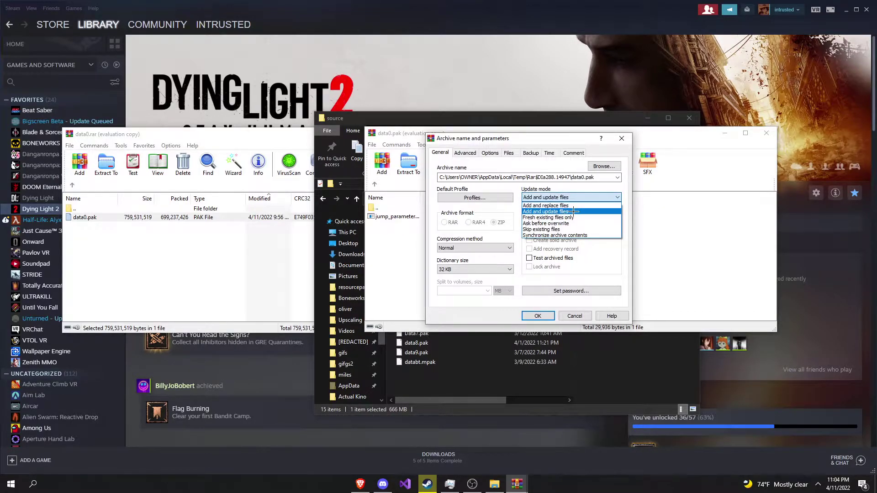
click(573, 212)
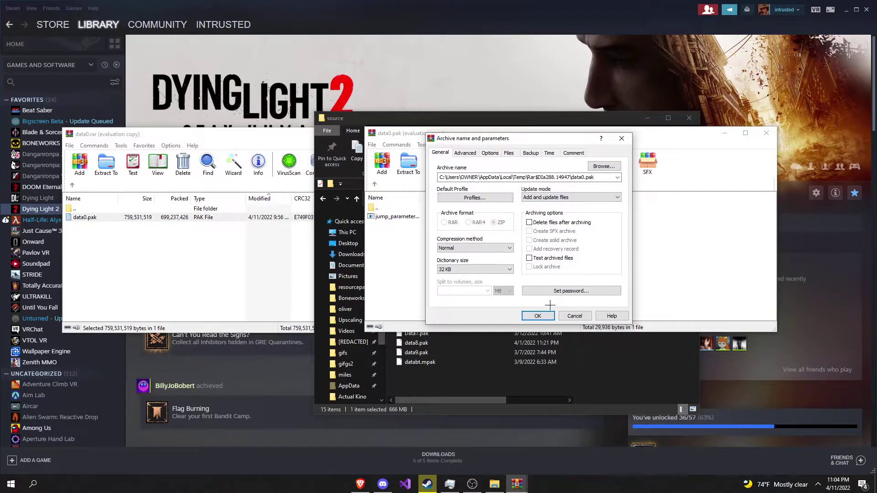
click(538, 316)
click(472, 485)
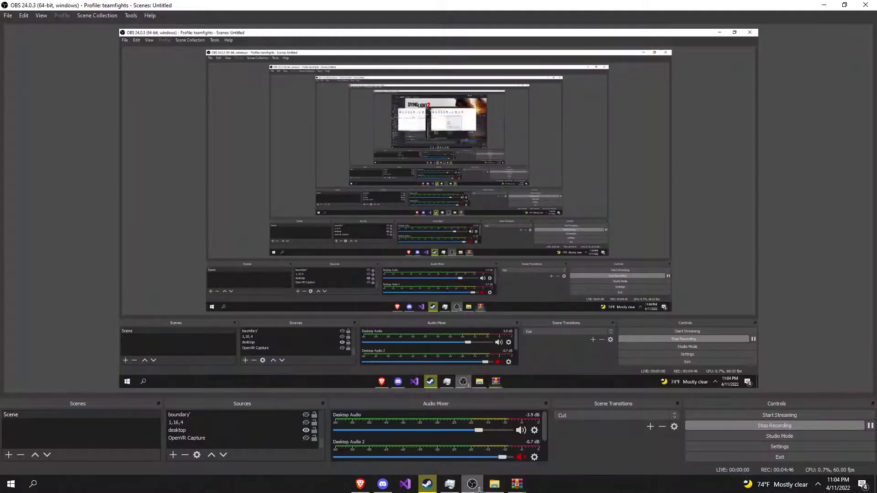
click(827, 5)
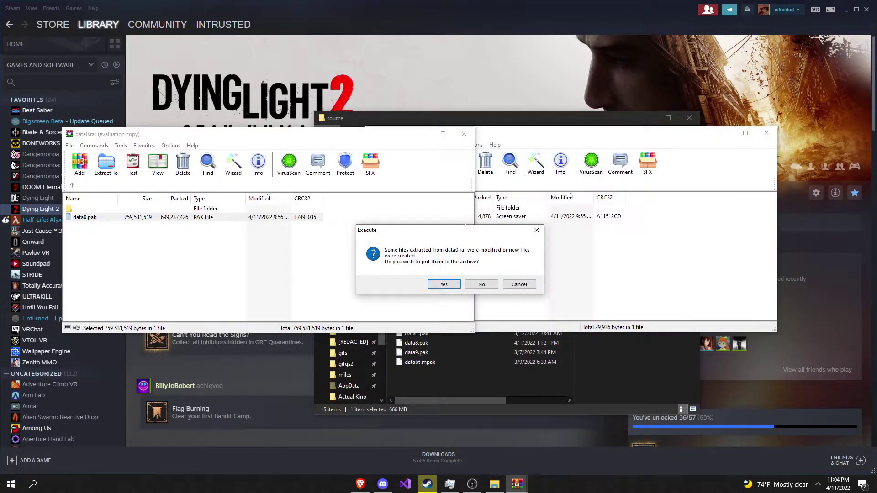
- Move the update prompt aside and check the modified date of jump_parameters in the data0.pak archive
drag(464, 228, 337, 210)
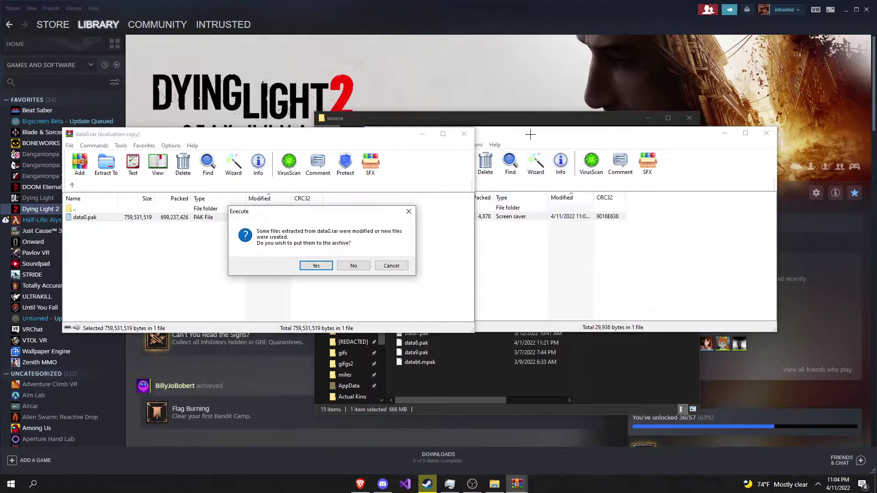
drag(531, 134, 527, 130)
click(478, 253)
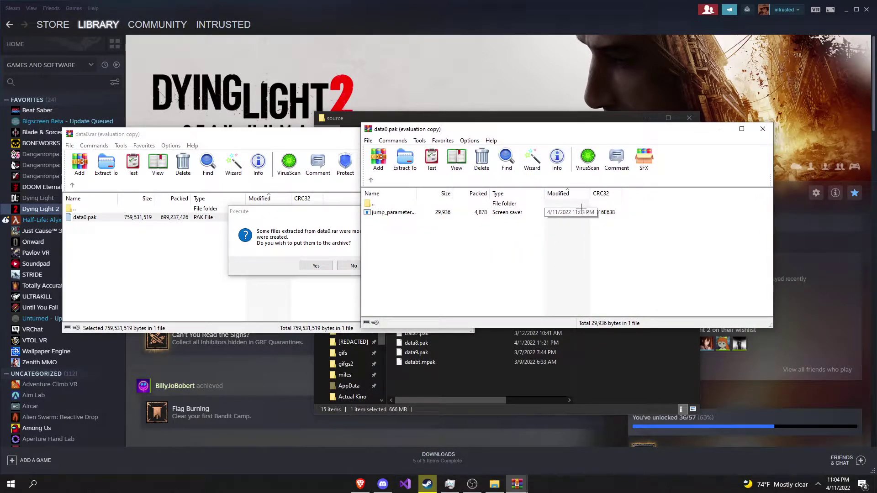
double_click(519, 207)
double_click(515, 231)
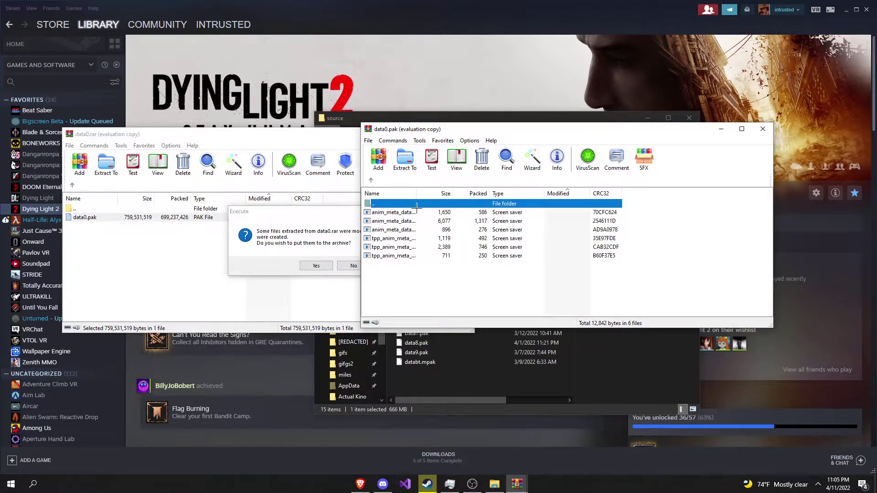
double_click(401, 211)
key(alt+F4)
double_click(399, 206)
double_click(400, 220)
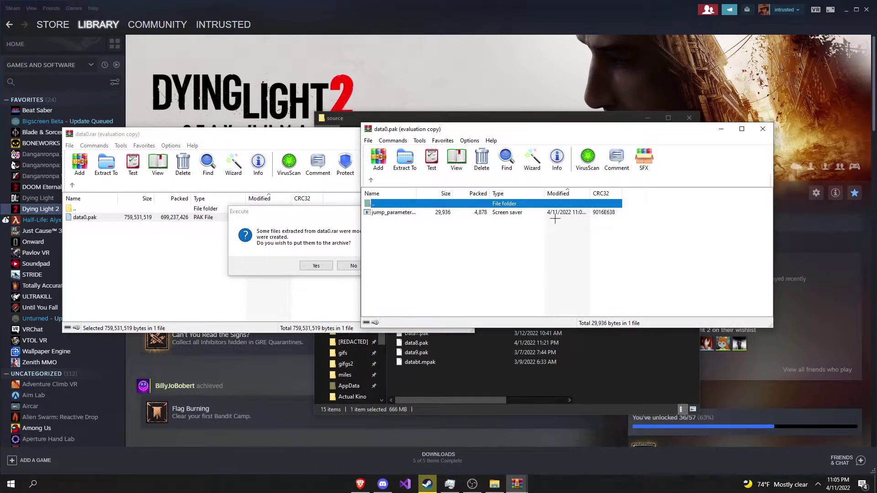
click(572, 212)
drag(414, 130, 518, 130)
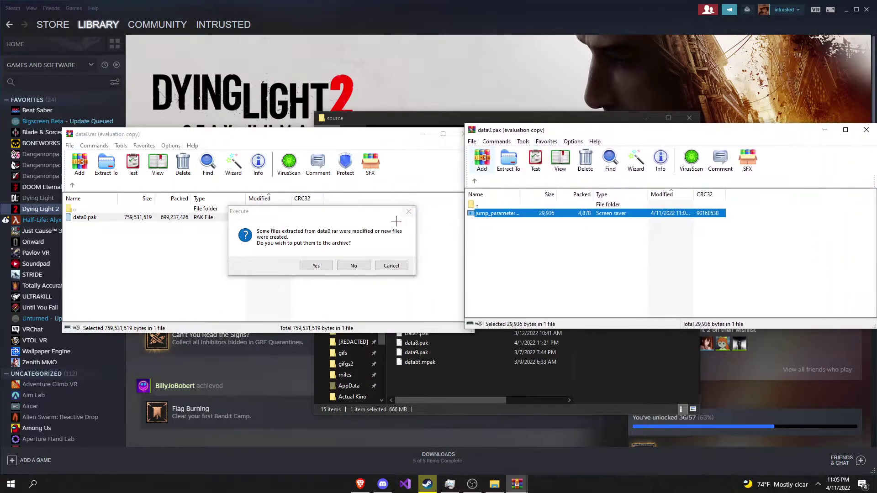
- Accept putting the modified data0.pak back into data0.rar and close the data0.pak archive window
click(315, 265)
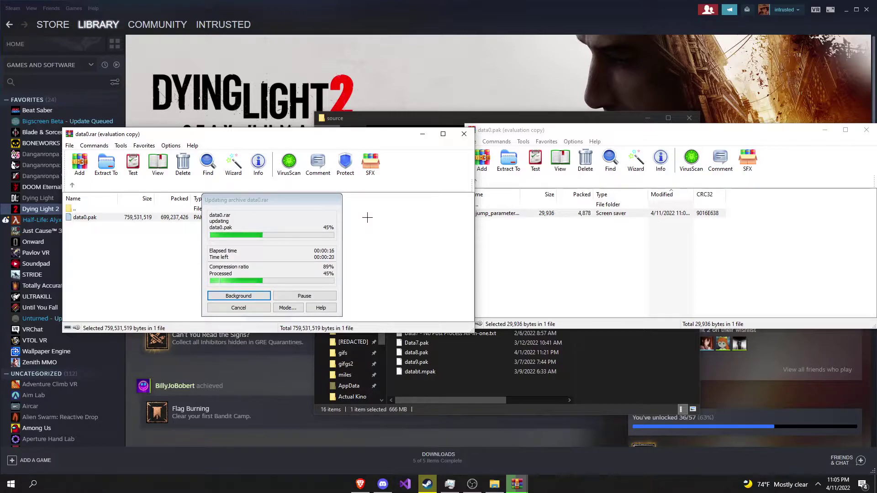
click(533, 132)
drag(534, 132, 532, 126)
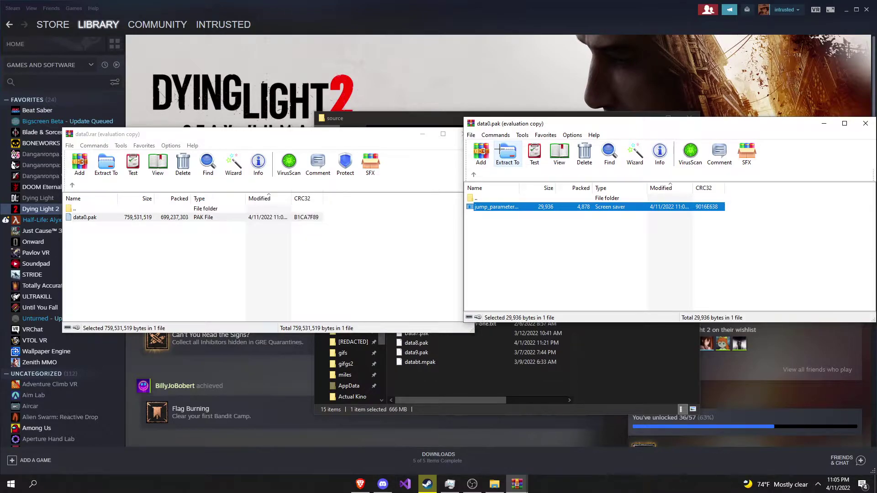
click(307, 137)
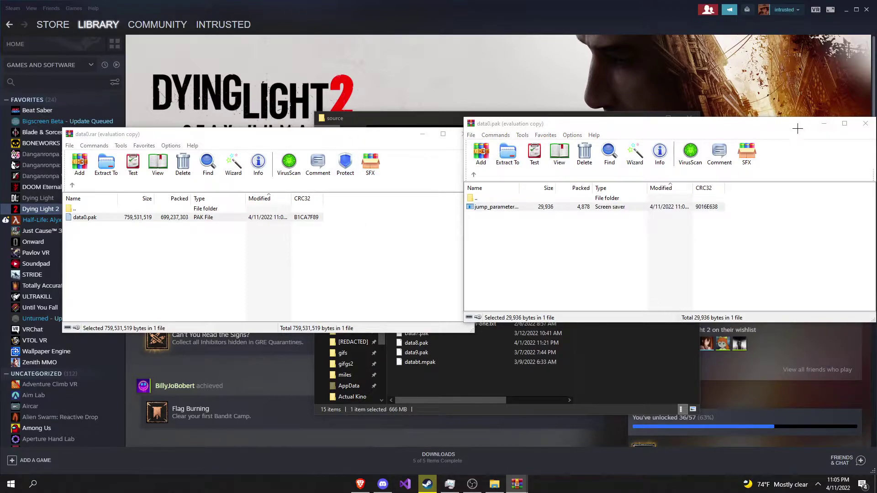
drag(802, 126, 763, 127)
click(812, 129)
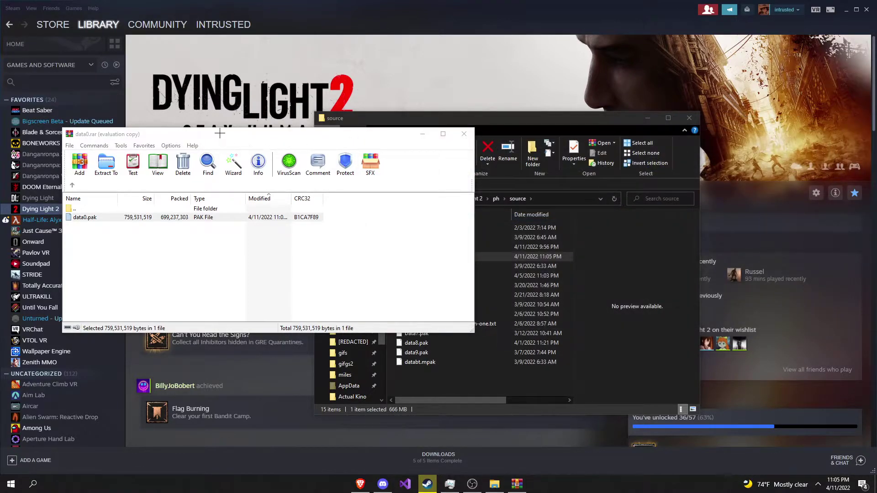
- Extract data0.pak from data0.rar into the game's source folder, replacing the existing data0.pak
click(465, 131)
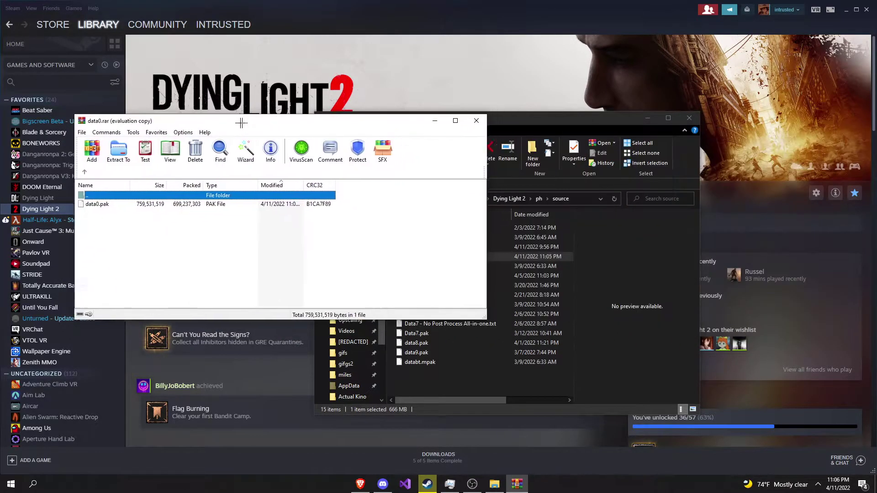
click(258, 239)
drag(101, 219, 443, 392)
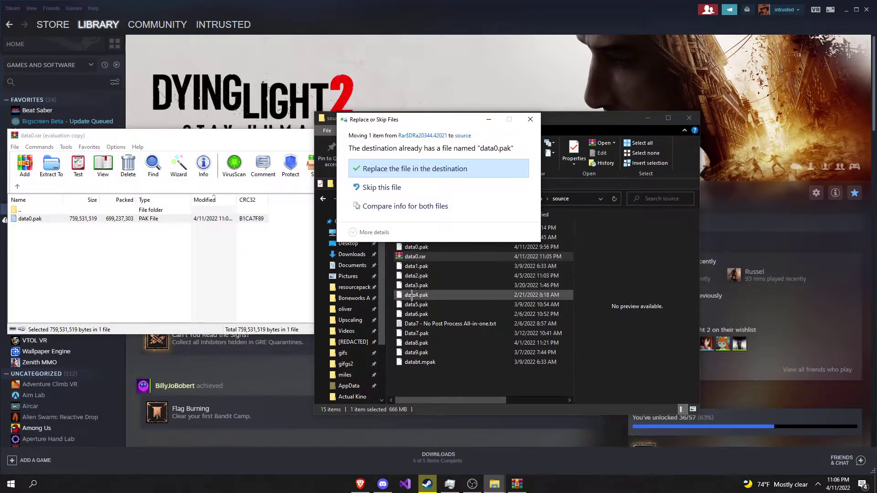
click(414, 170)
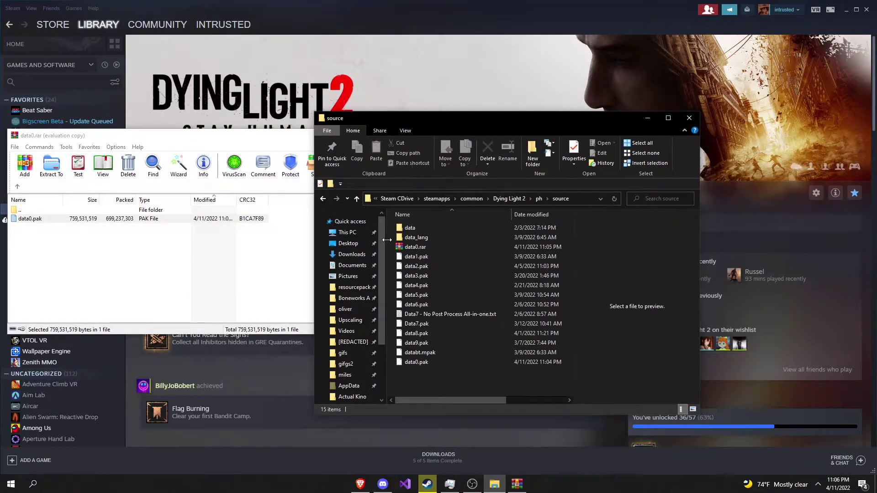
click(553, 364)
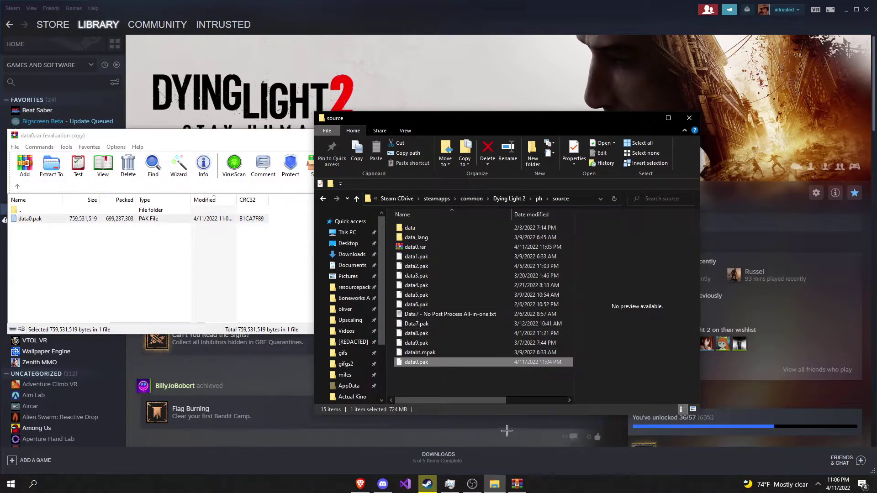
- Switch to Steam and launch Dying Light 2 from its library page
click(279, 361)
click(177, 196)
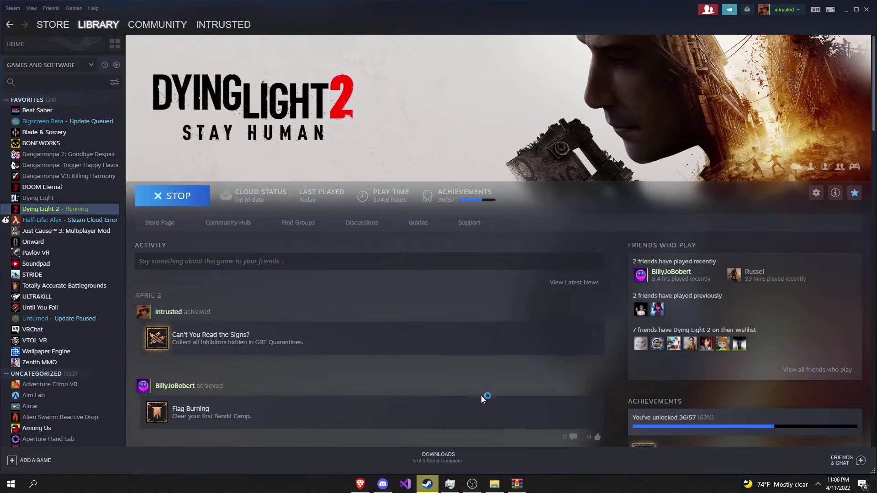
- Switch to OBS, hide the desktop source and show the dl2 source
click(473, 484)
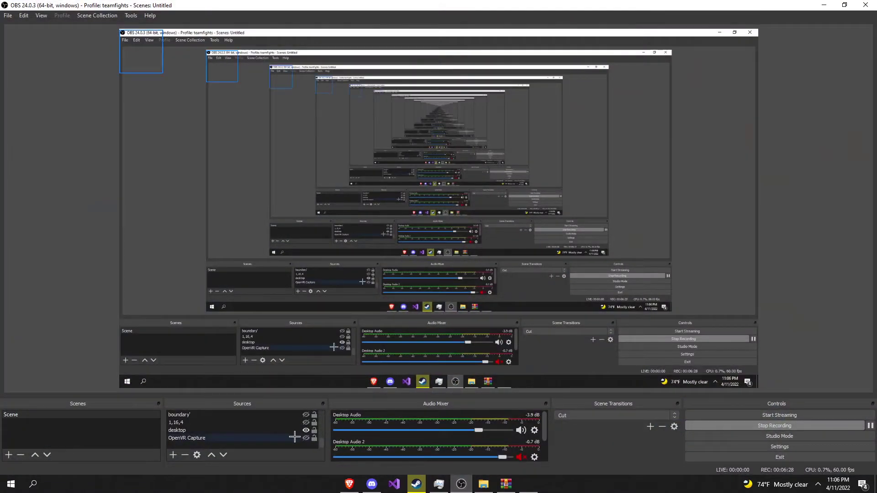
click(309, 431)
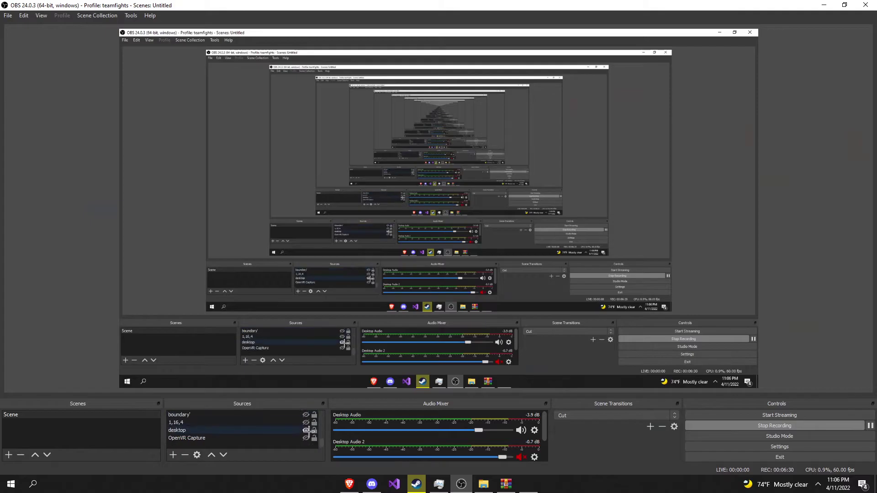
click(306, 430)
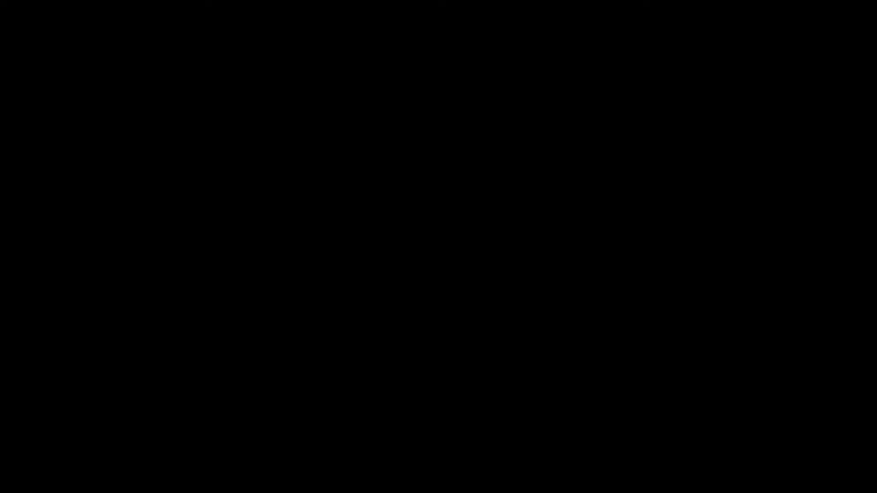
click(306, 415)
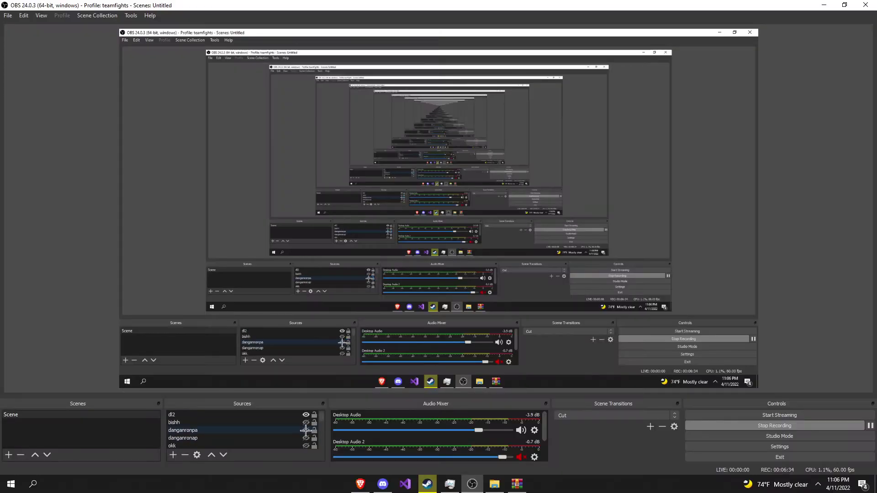
click(360, 484)
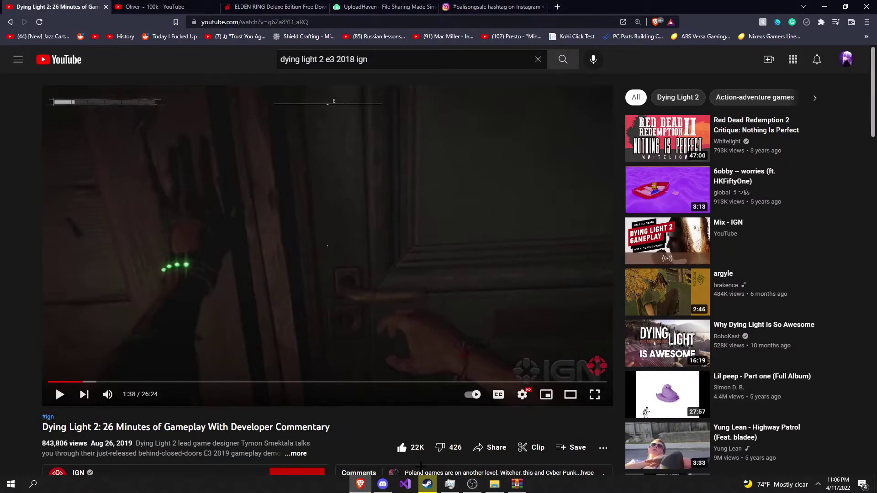
scroll(431, 347, down, 10)
scroll(431, 350, up, 10)
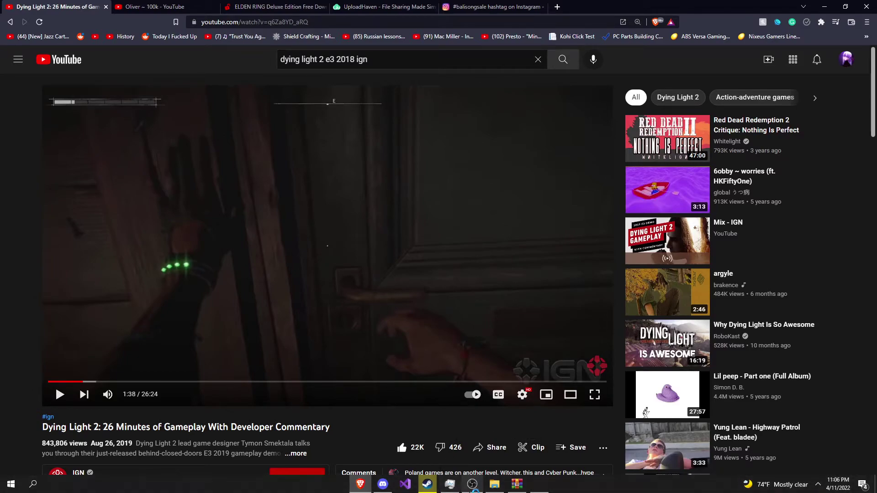
- Bring the running Dying Light 2 window to the front, switching between it, Steam and OBS while it loads
click(425, 485)
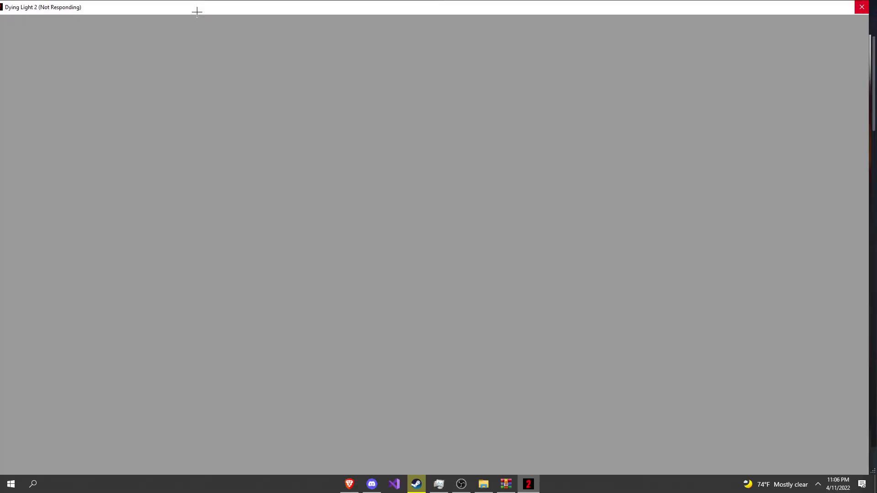
click(462, 486)
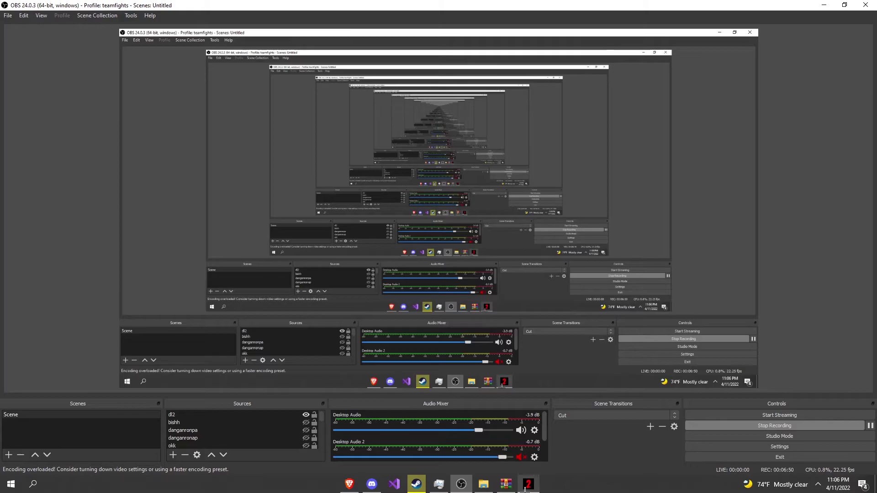
click(524, 457)
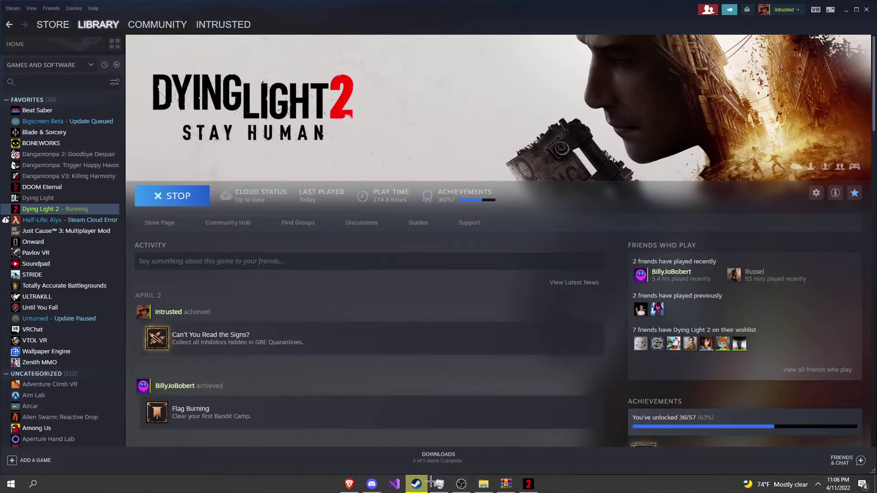
click(461, 485)
click(529, 484)
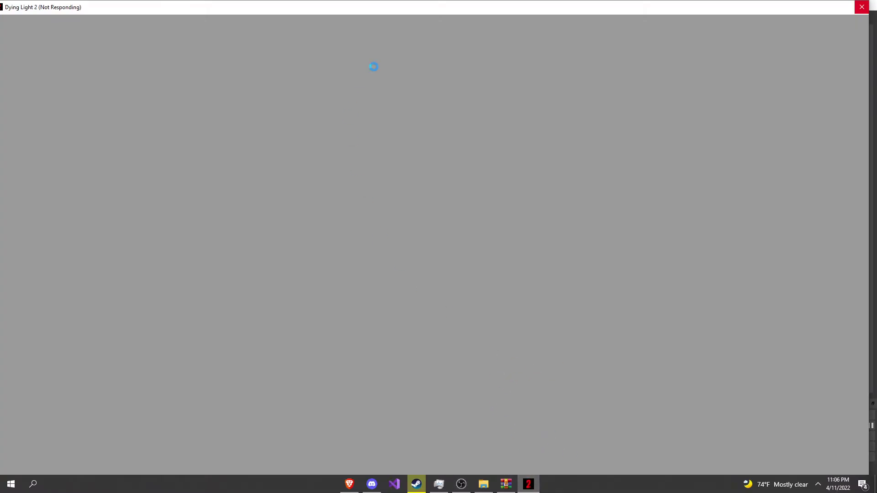
drag(809, 4, 811, 25)
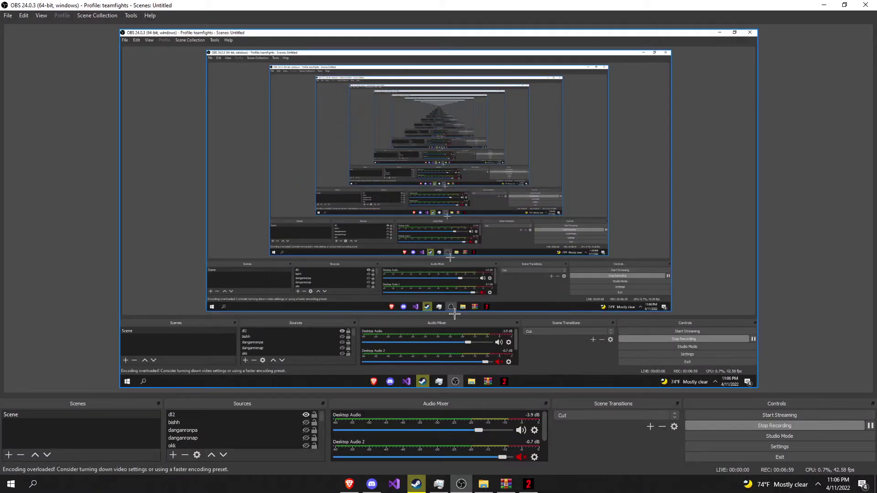
click(528, 484)
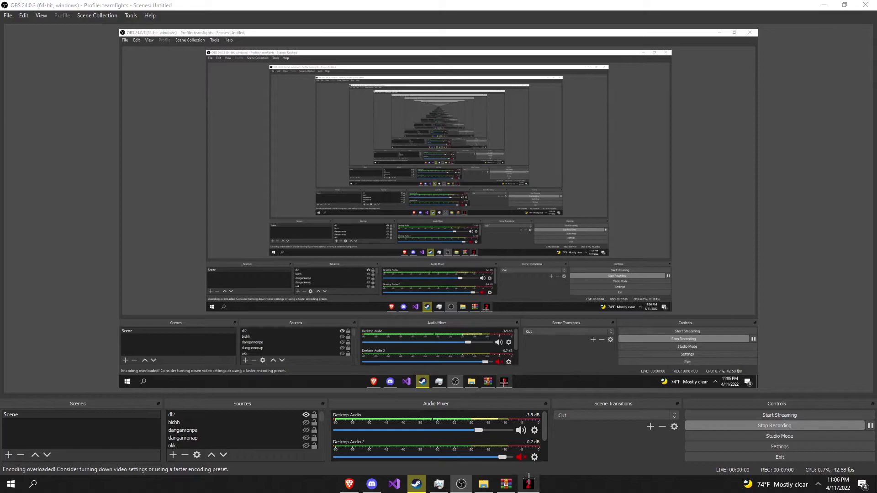
click(529, 485)
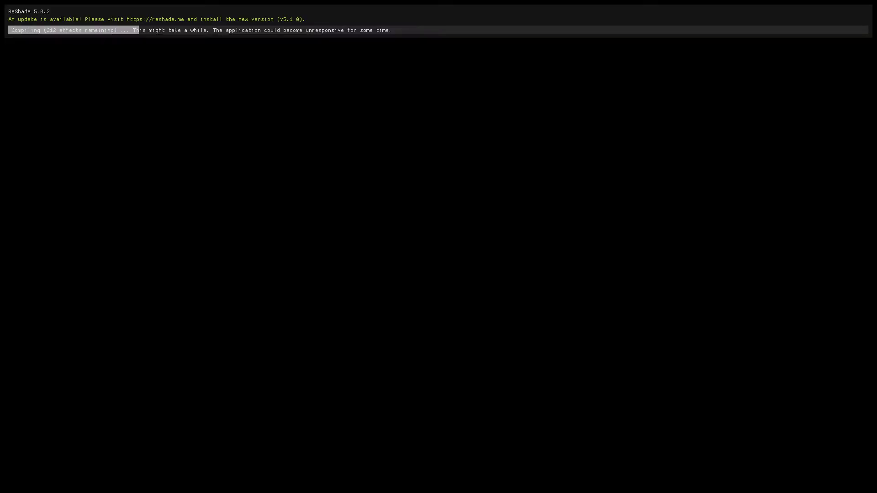